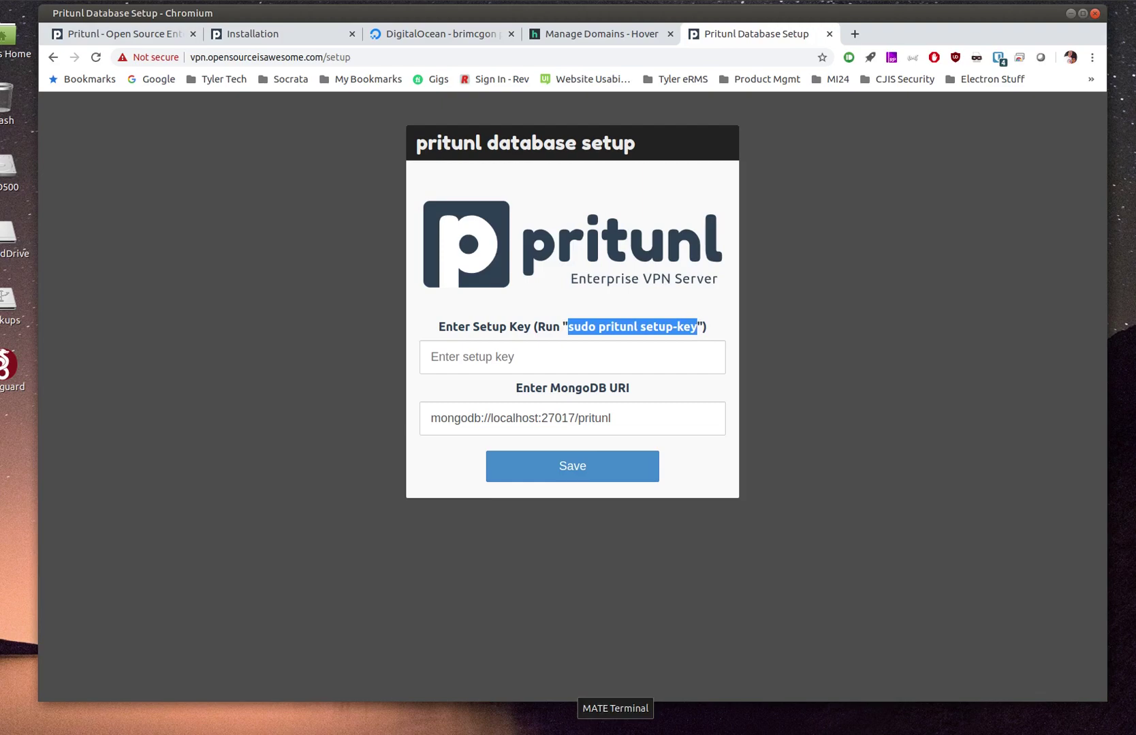
Run sudo pritunl setup-key in the terminal and select the printed setup key
left_click(614, 725)
middle_click(595, 599)
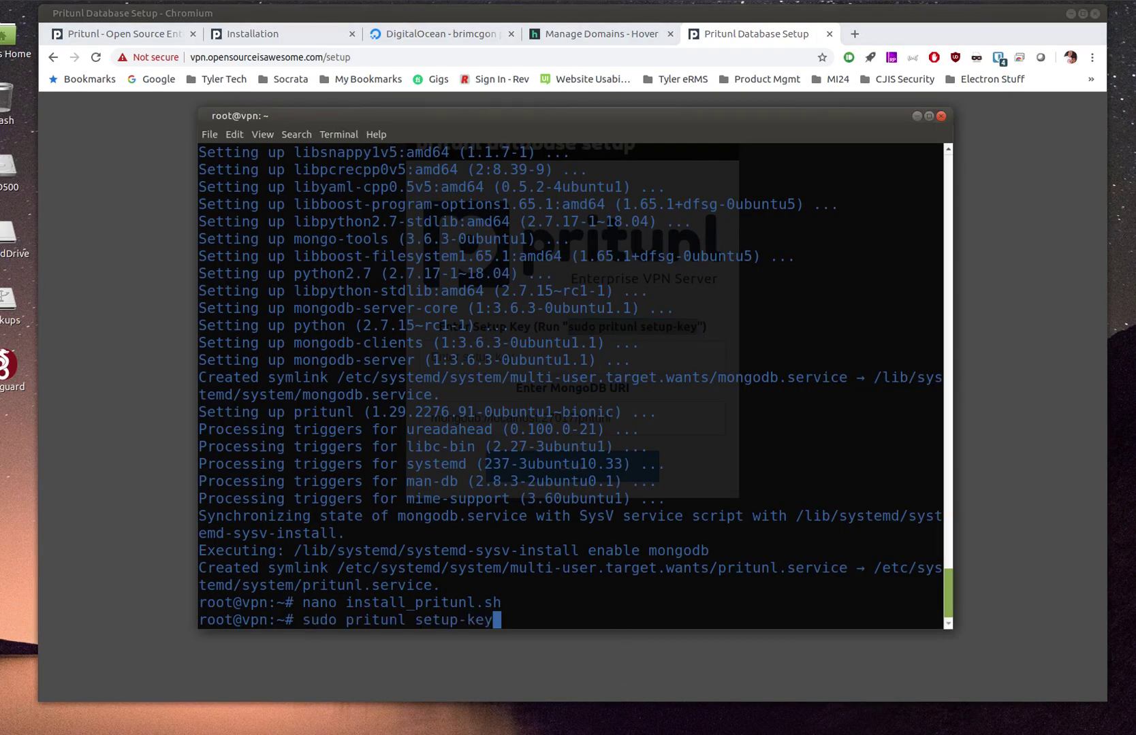
key("Return")
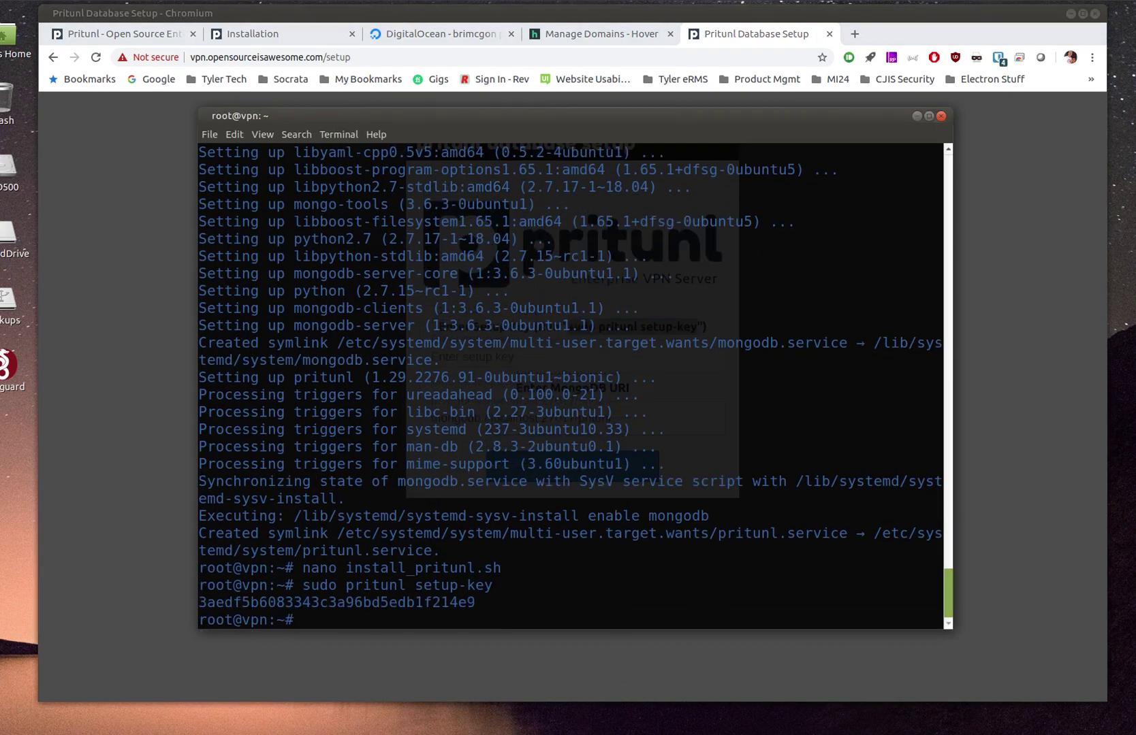
left_click_drag(483, 605, 390, 605)
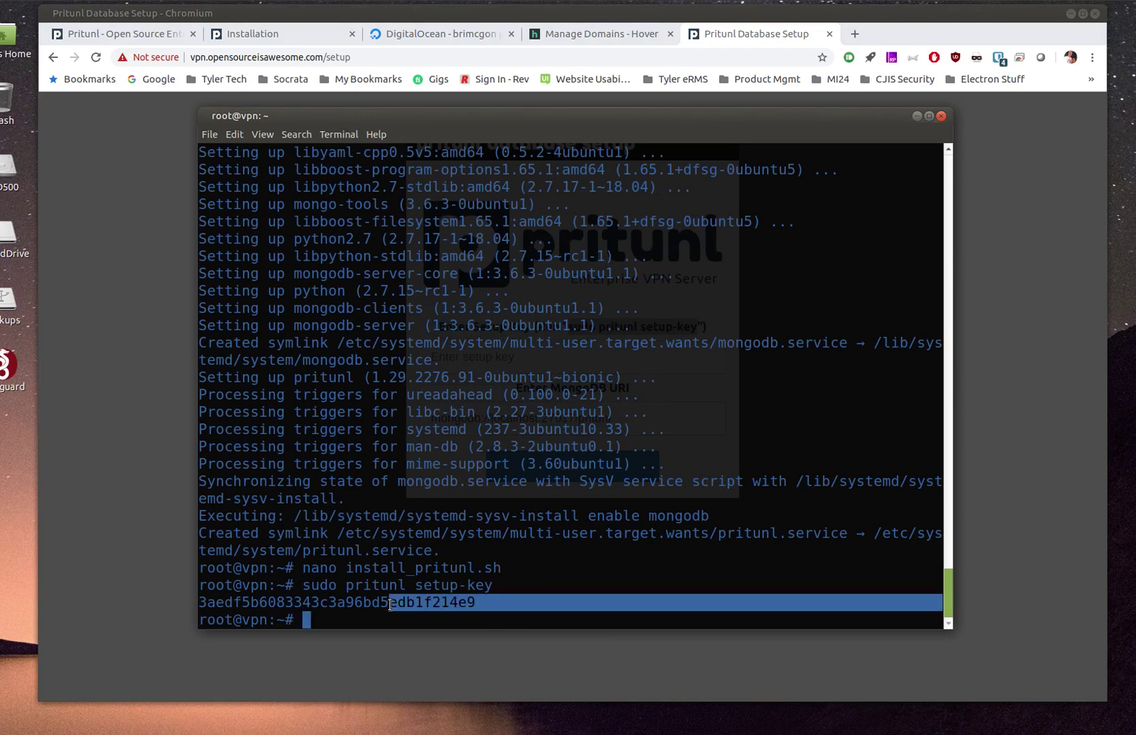
left_click(471, 603)
left_click_drag(475, 604, 198, 602)
key("ctrl+c")
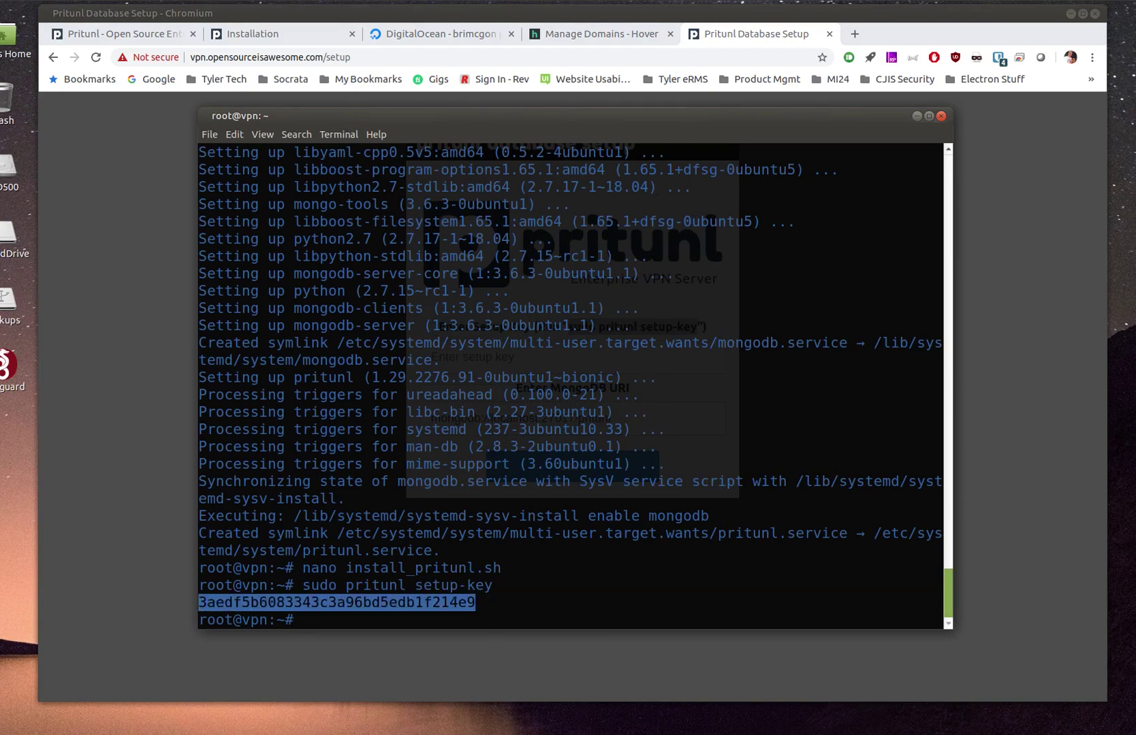
Paste the setup key into Pritunl's database setup and save it with the default MongoDB URI
left_click(548, 732)
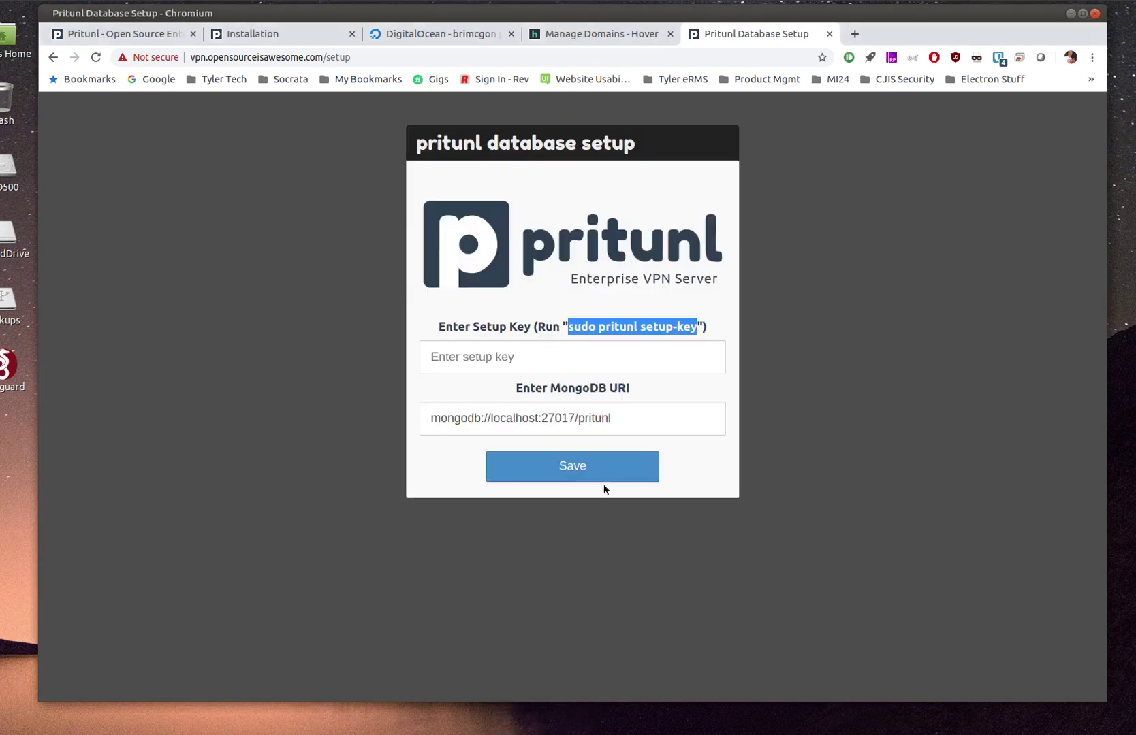
left_click(579, 369)
key("ctrl+v")
left_click(523, 418)
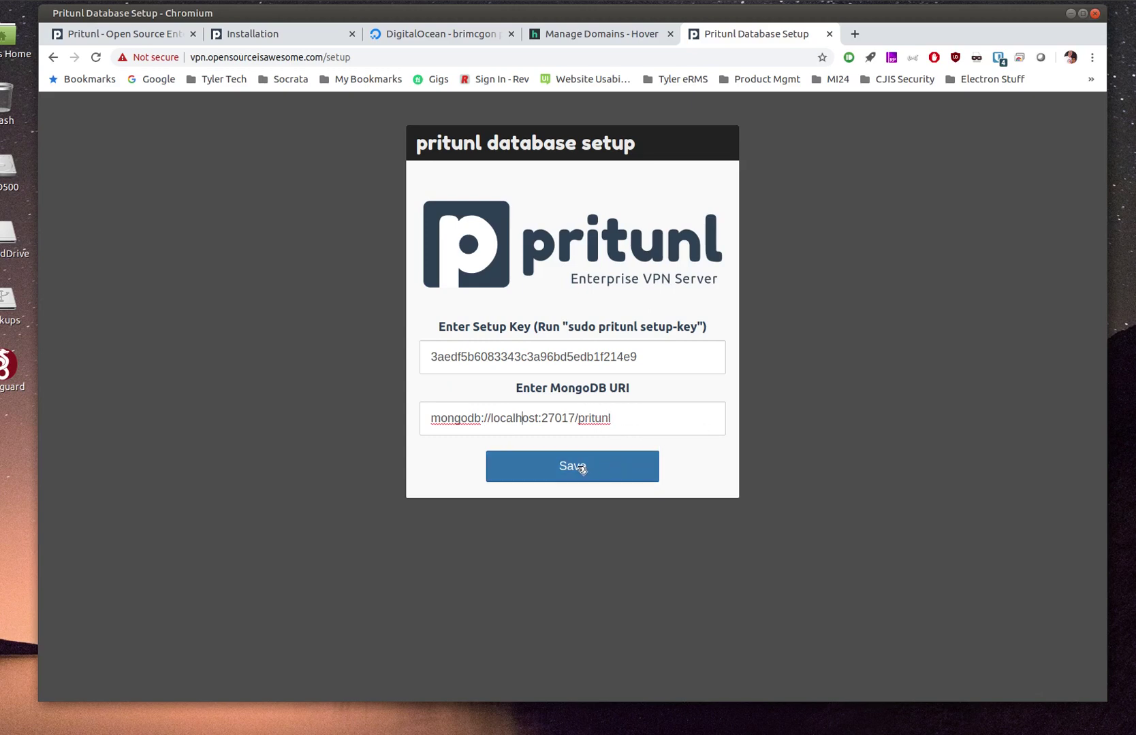
left_click(578, 469)
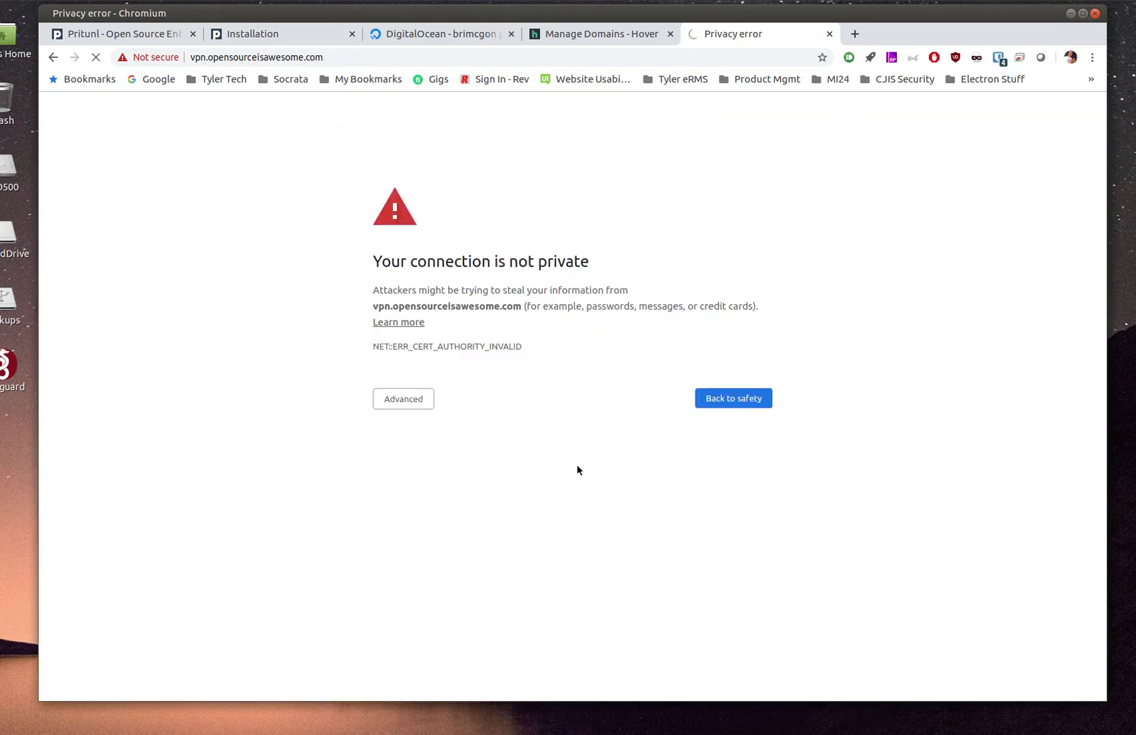
Proceed past the certificate warning to vpn.opensourceisawesome.com via Advanced
left_click(404, 399)
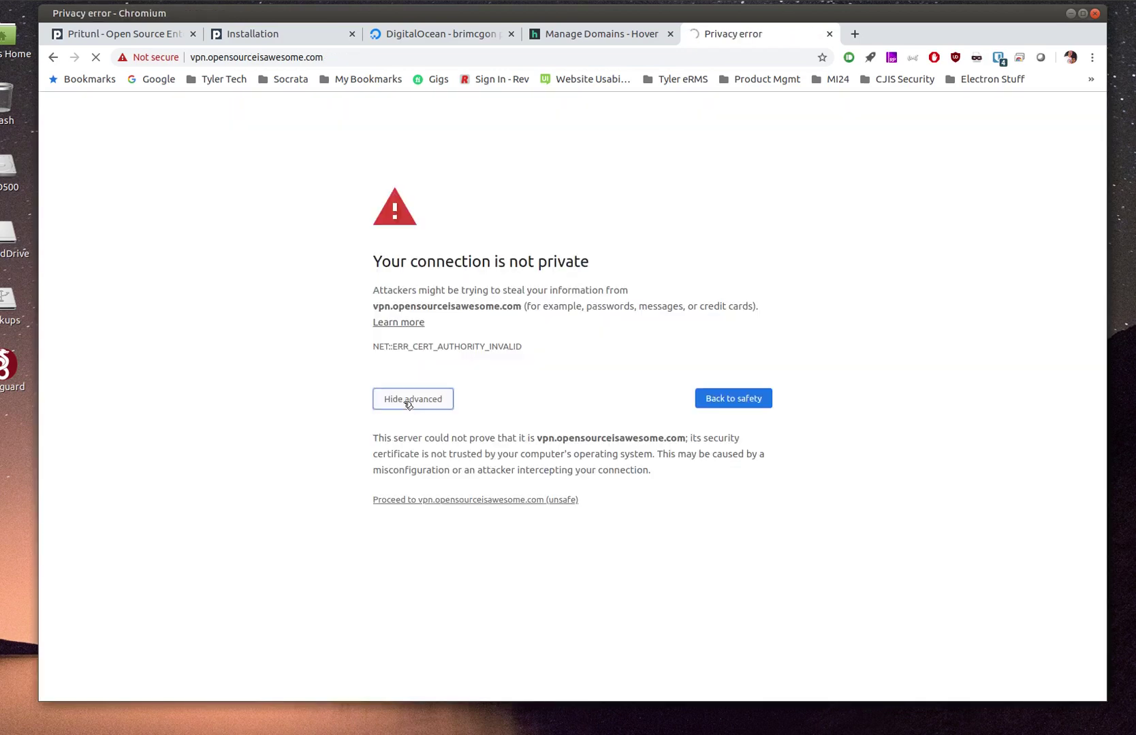
left_click(443, 501)
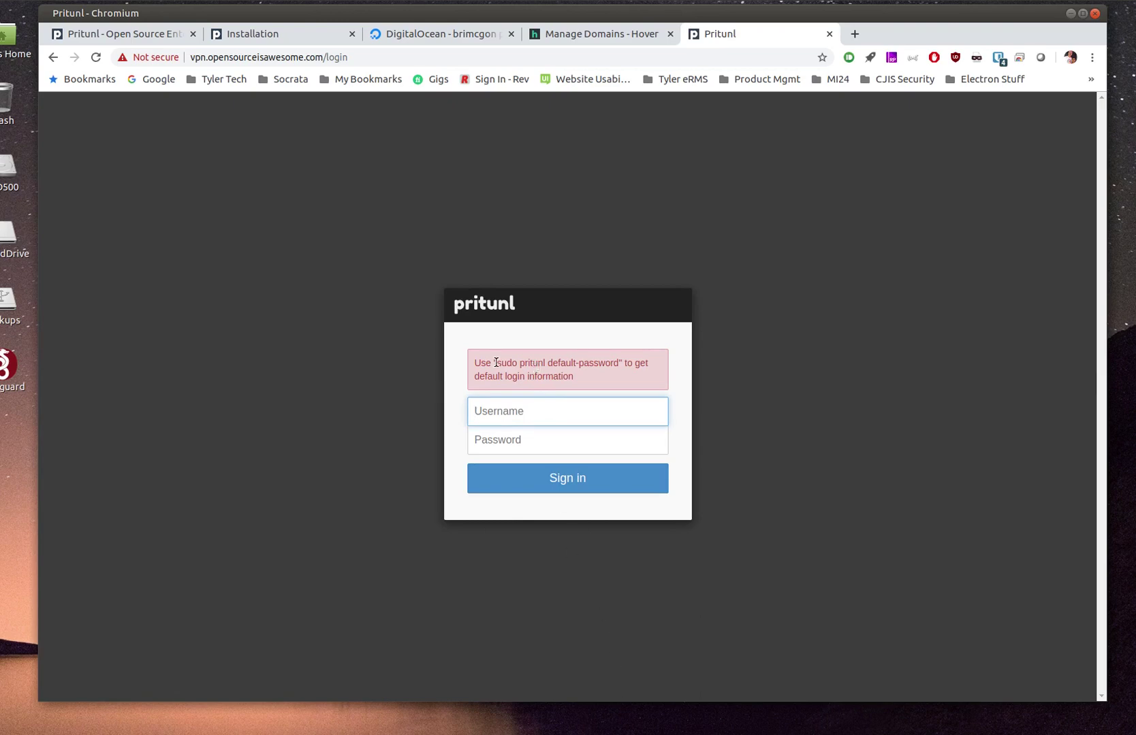
Run sudo pritunl default-password in the terminal and select the printed password
left_click_drag(496, 363, 620, 363)
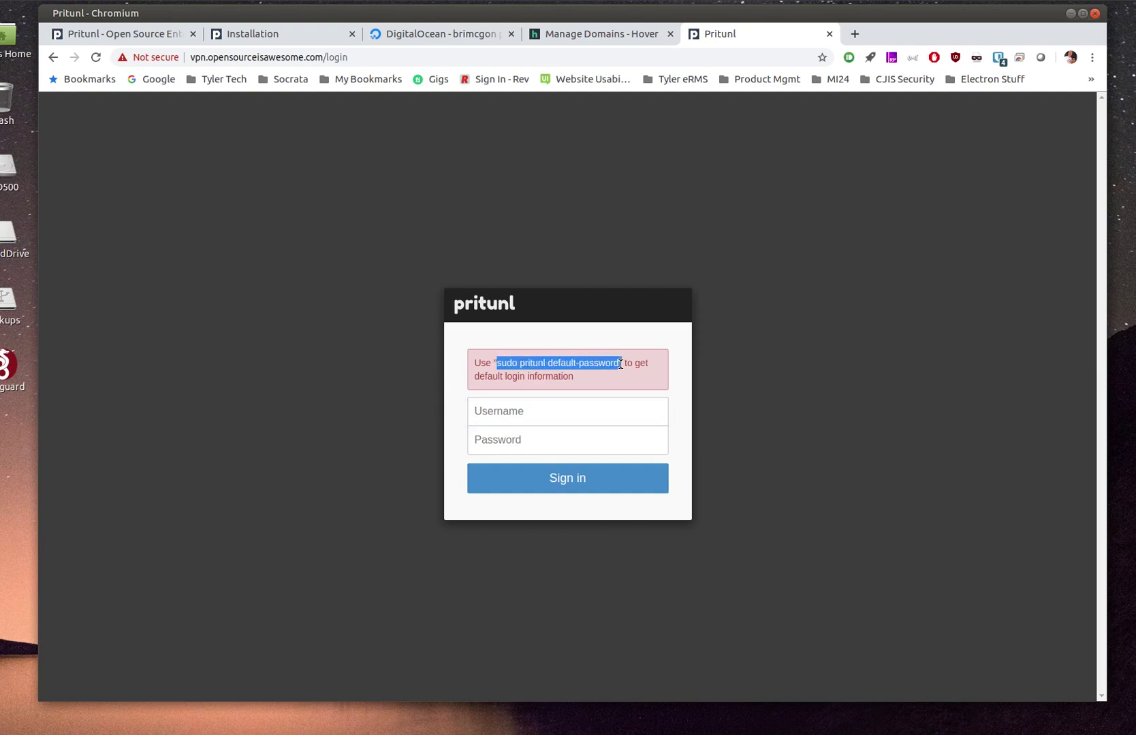
left_click(617, 363)
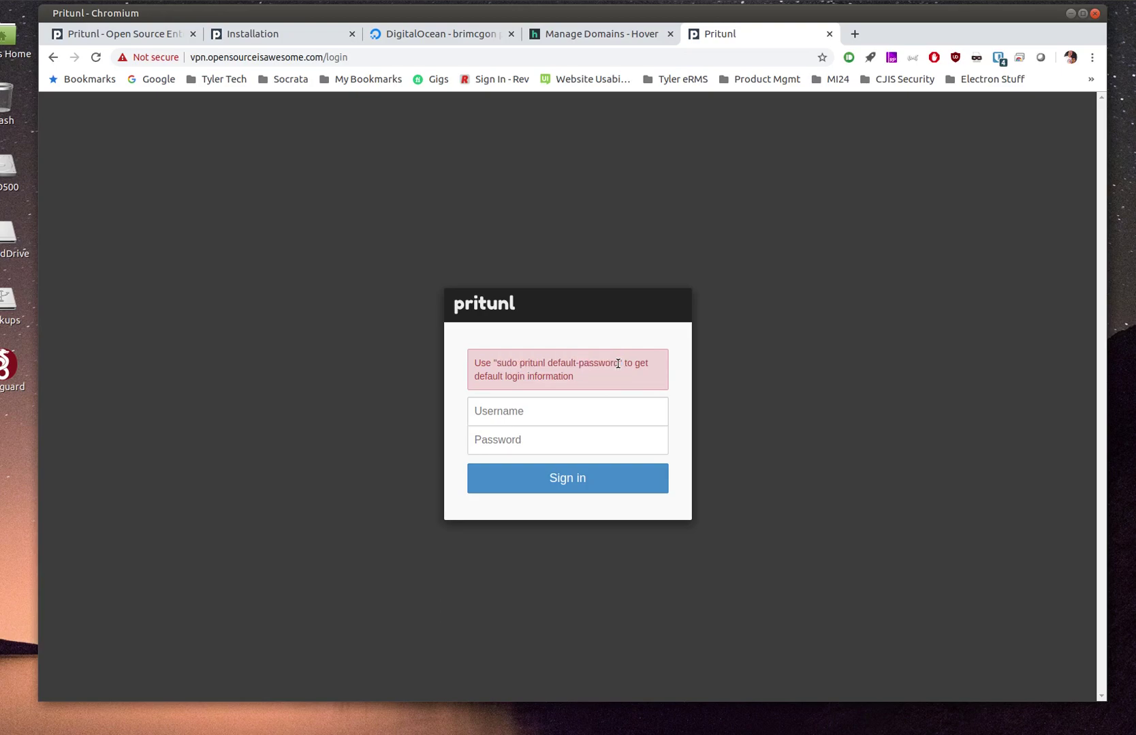
left_click_drag(618, 364, 496, 362)
key("ctrl+c")
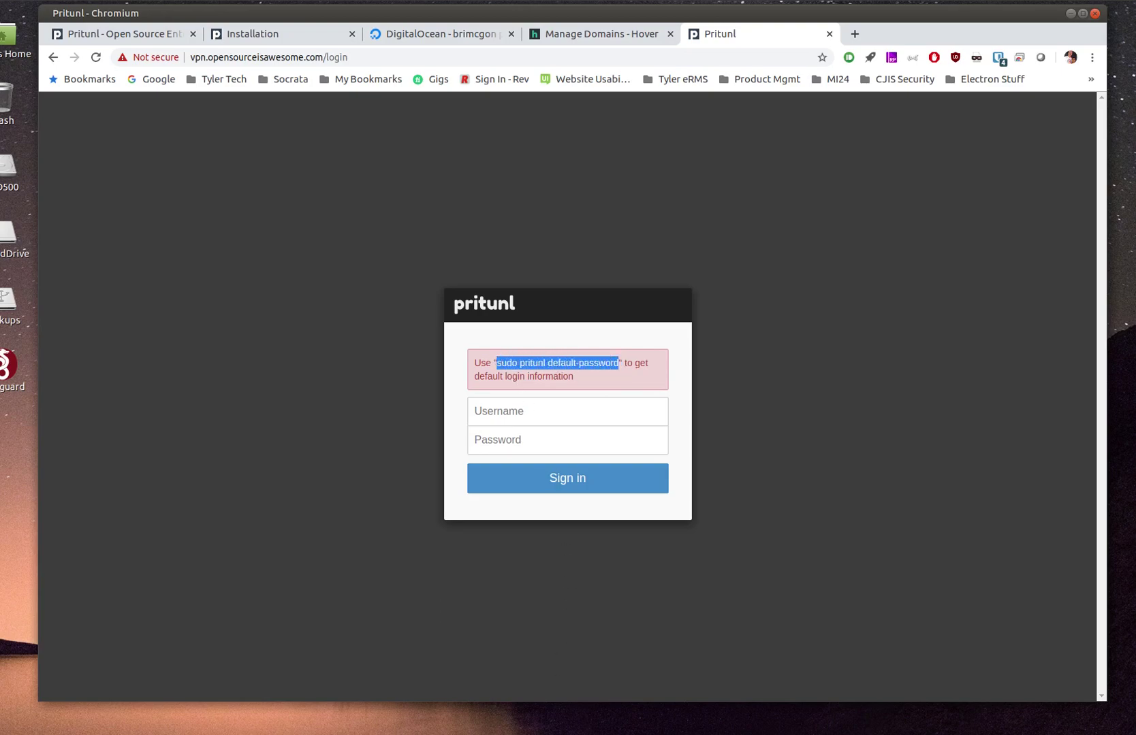
key("alt+Tab")
middle_click(542, 585)
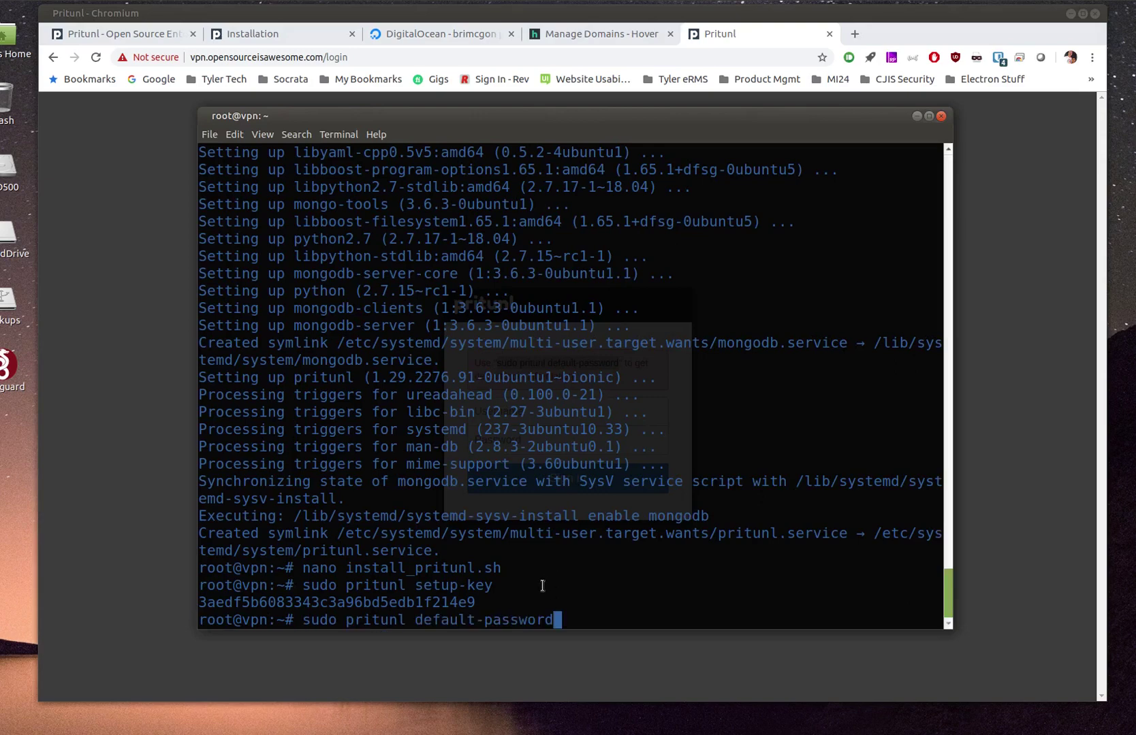
key("Return")
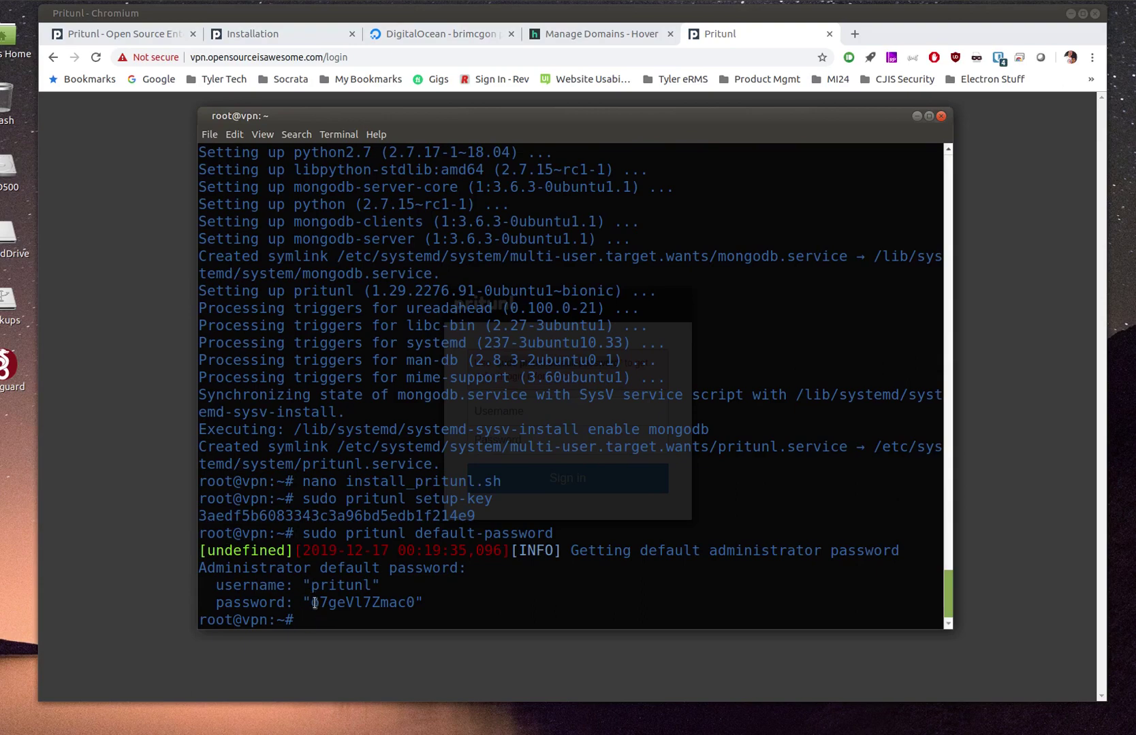
left_click_drag(311, 603, 422, 602)
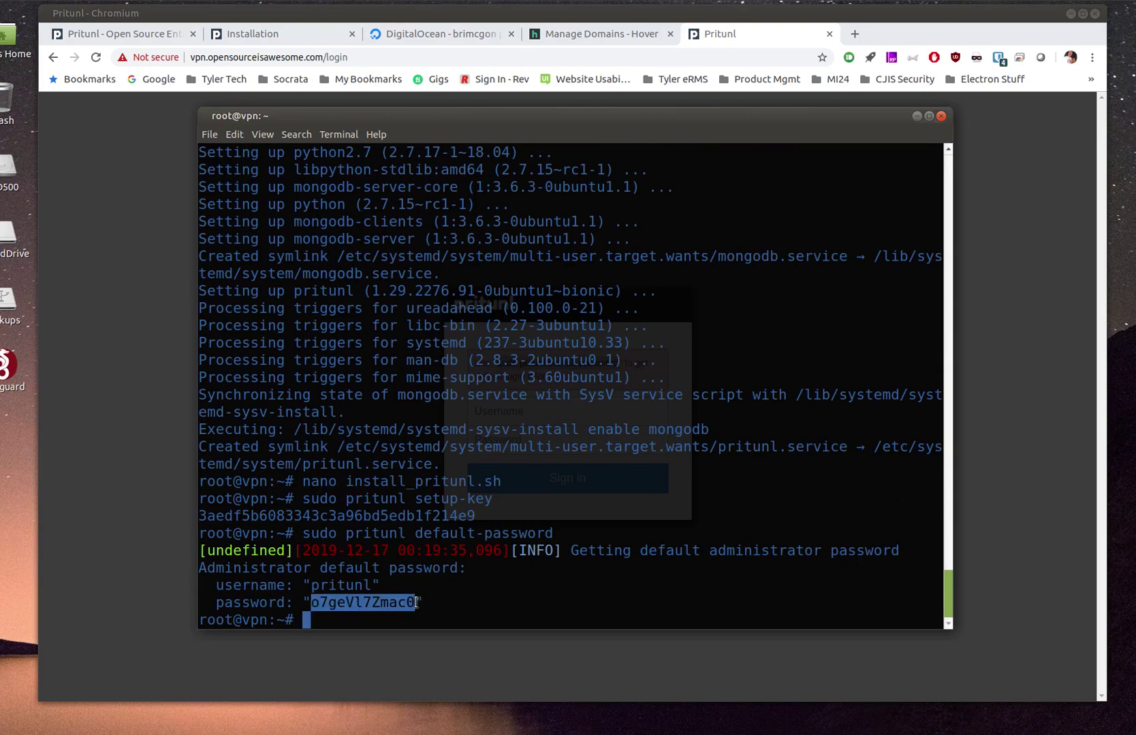
Sign in as pritunl with the pasted default password
left_click(548, 712)
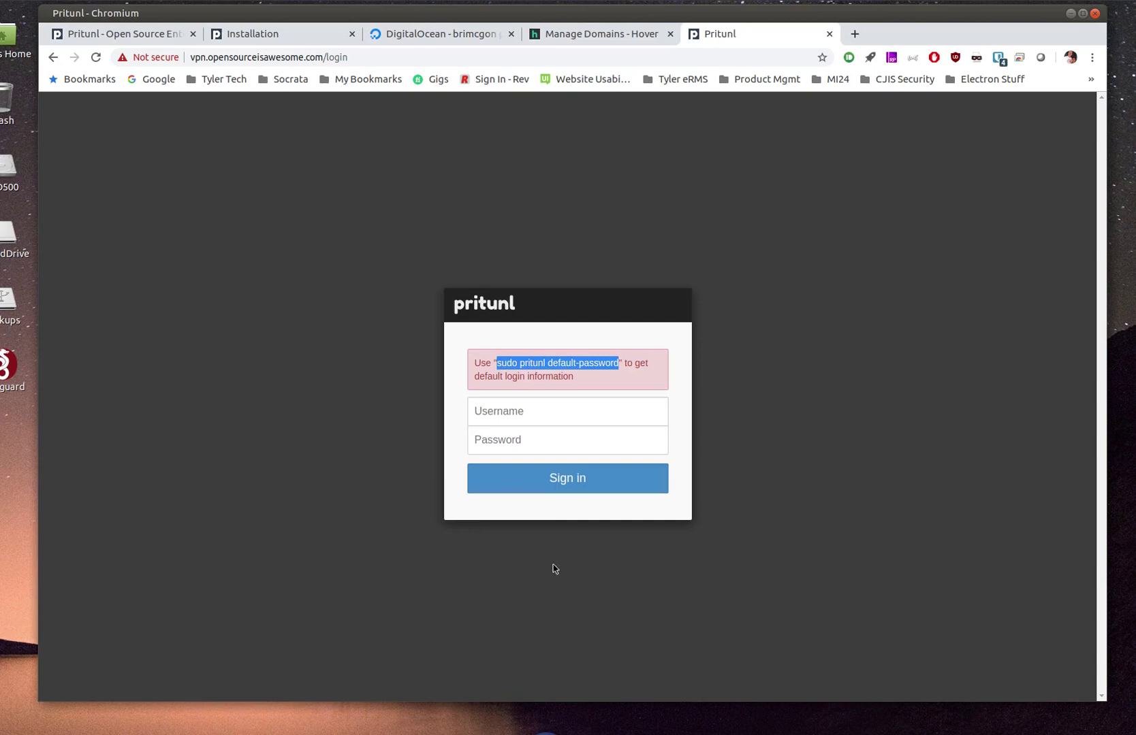
left_click(555, 442)
key("ctrl+v")
left_click(543, 409)
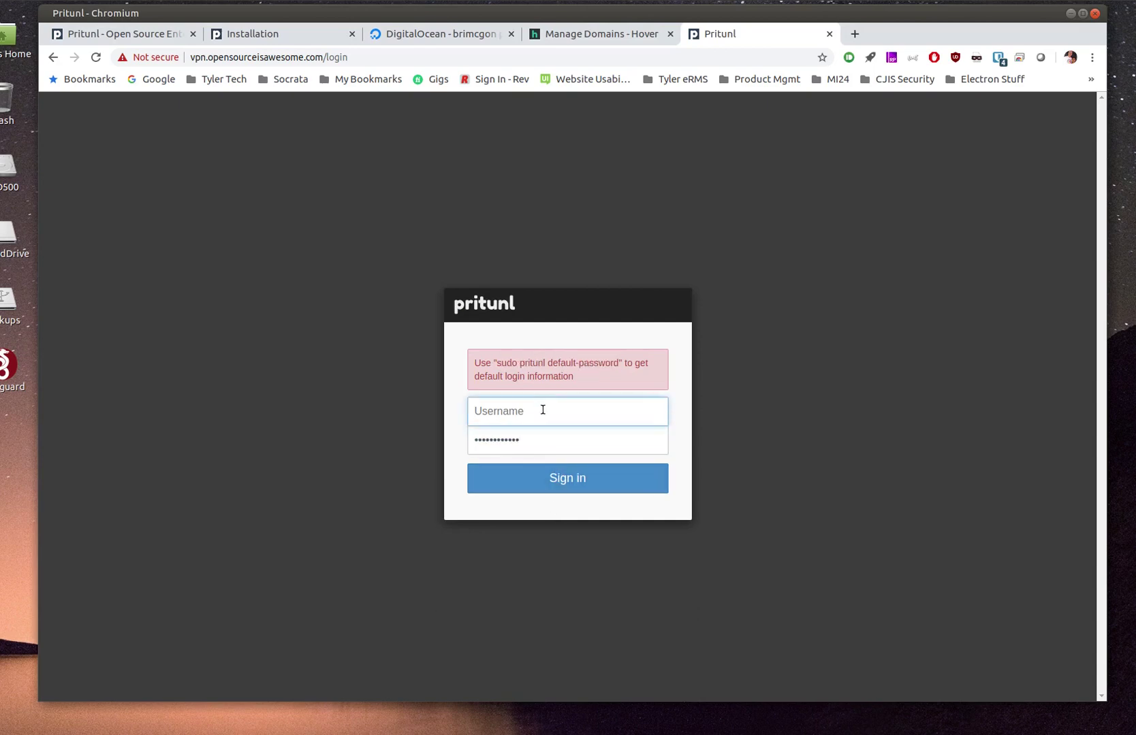
type("pritunl")
left_click(542, 470)
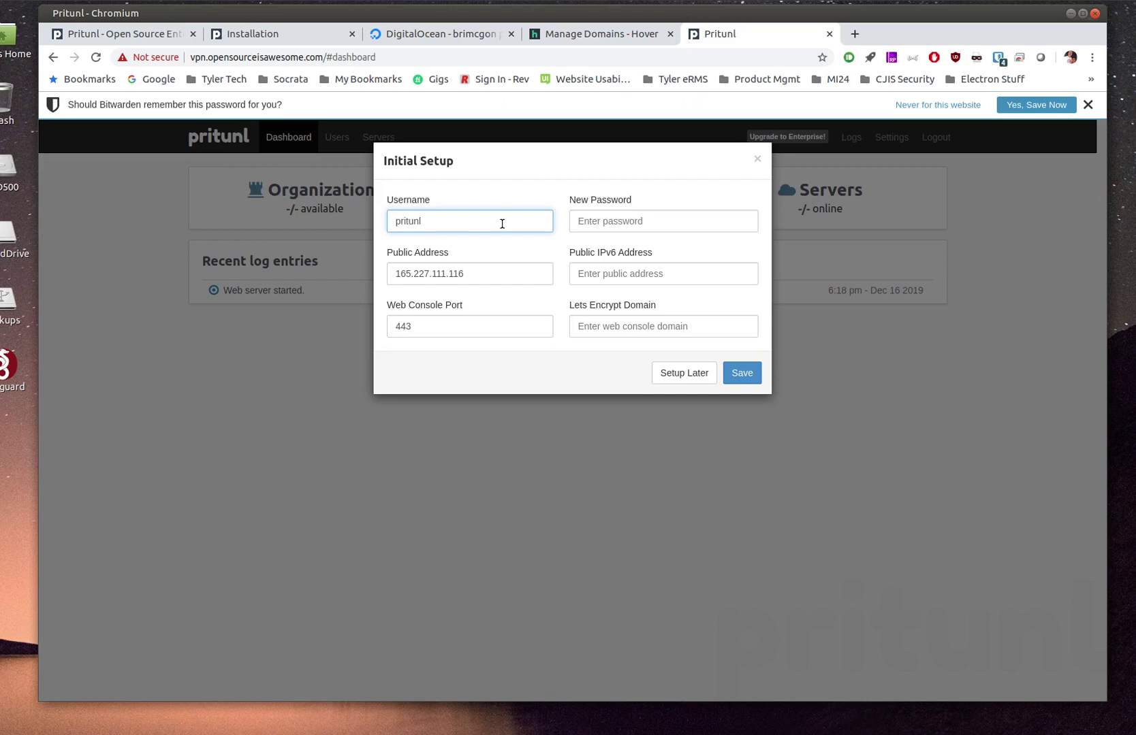
Replace the default admin username with a new one and set a new admin password
key("End")
key("BackSpace")
key("BackSpace")
key("BackSpace")
key("BackSpace")
key("BackSpace")
key("BackSpace")
key("BackSpace")
type("bmcgonag")
key("Tab")
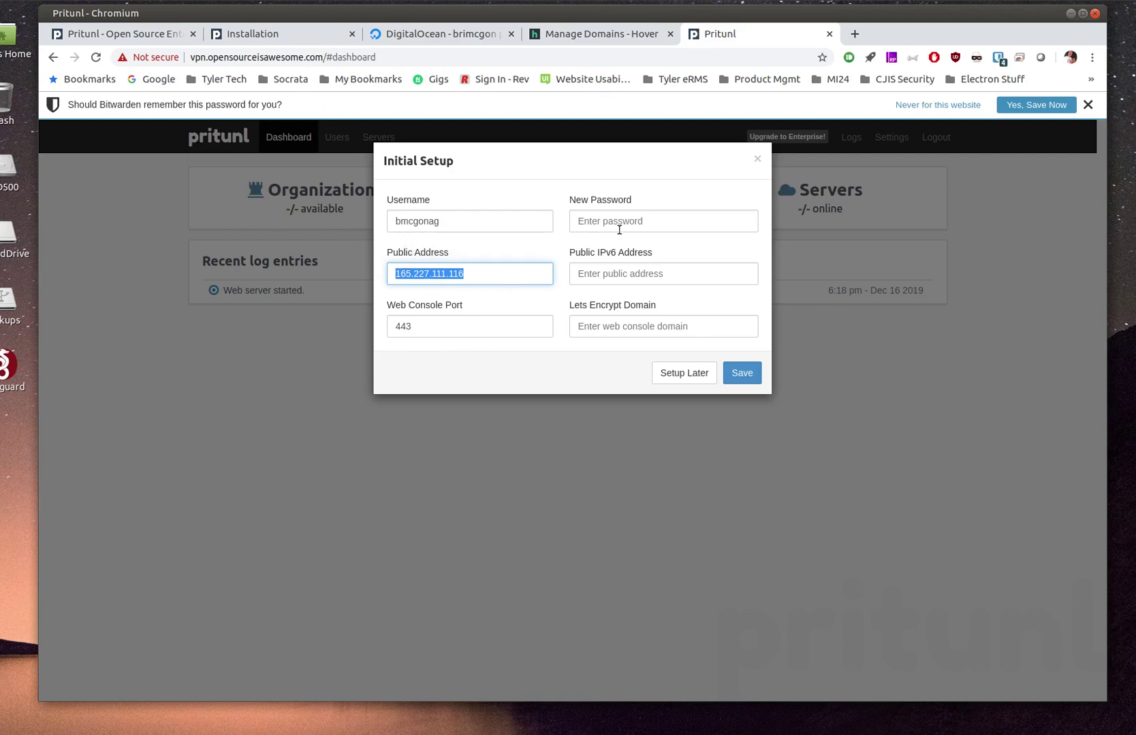
left_click(653, 224)
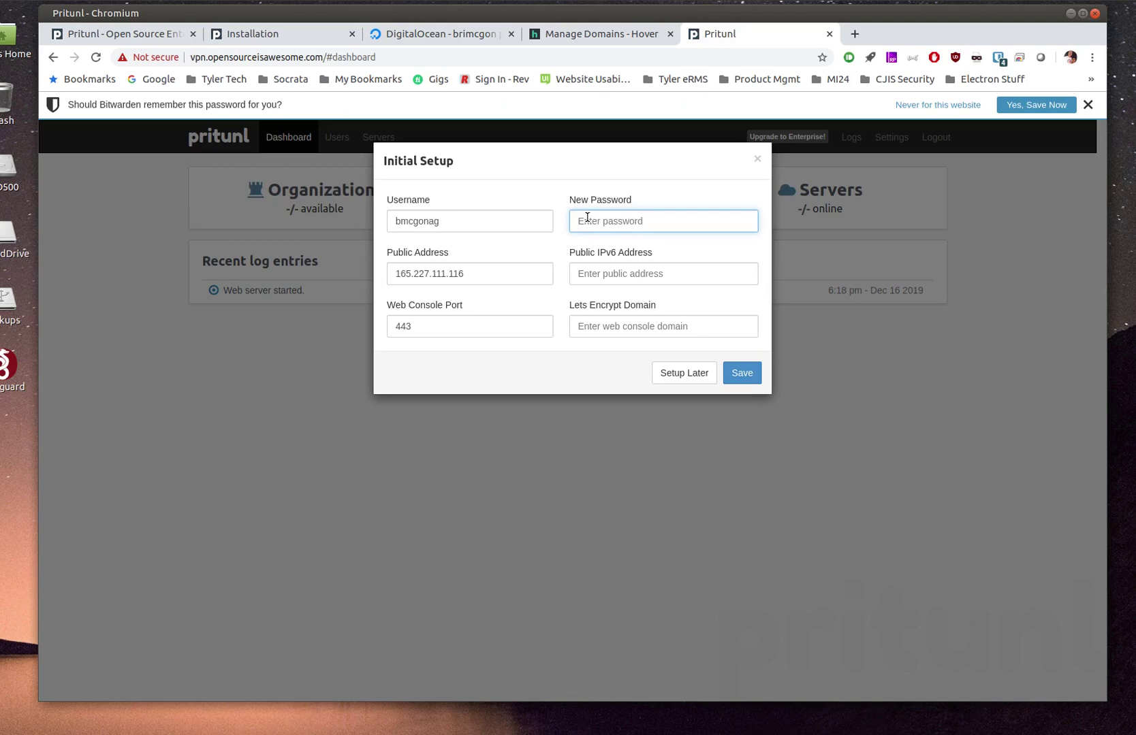
type("••••••••••")
key("Tab")
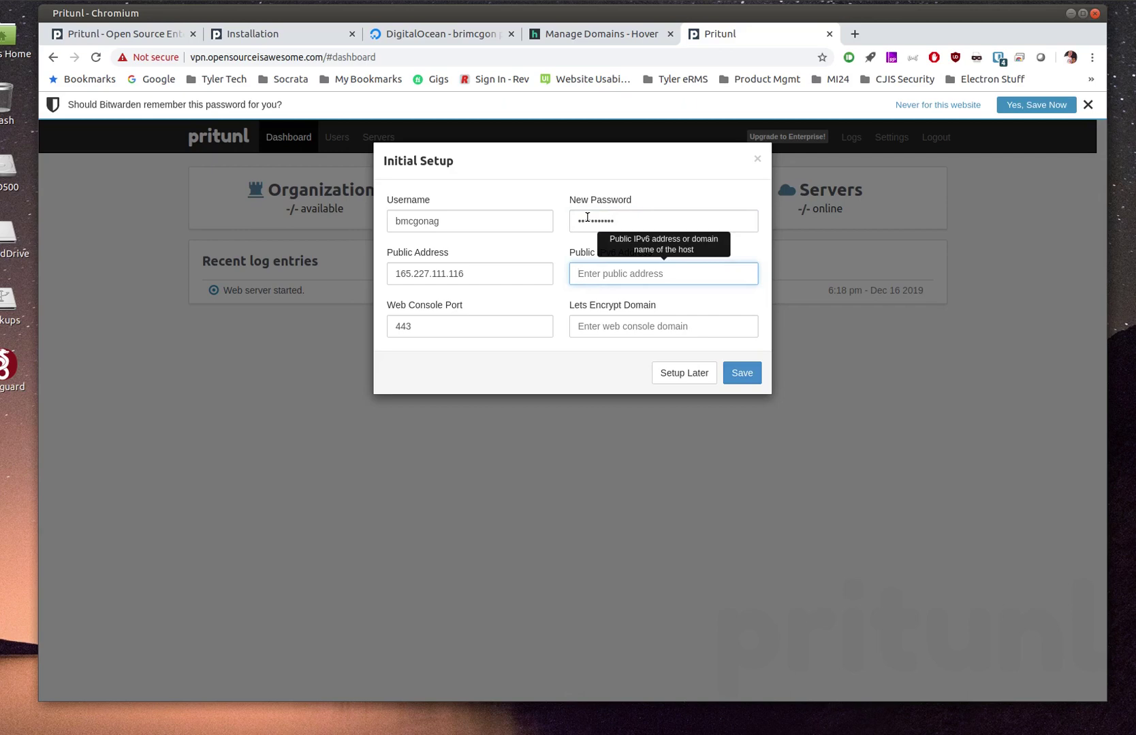
left_click(565, 184)
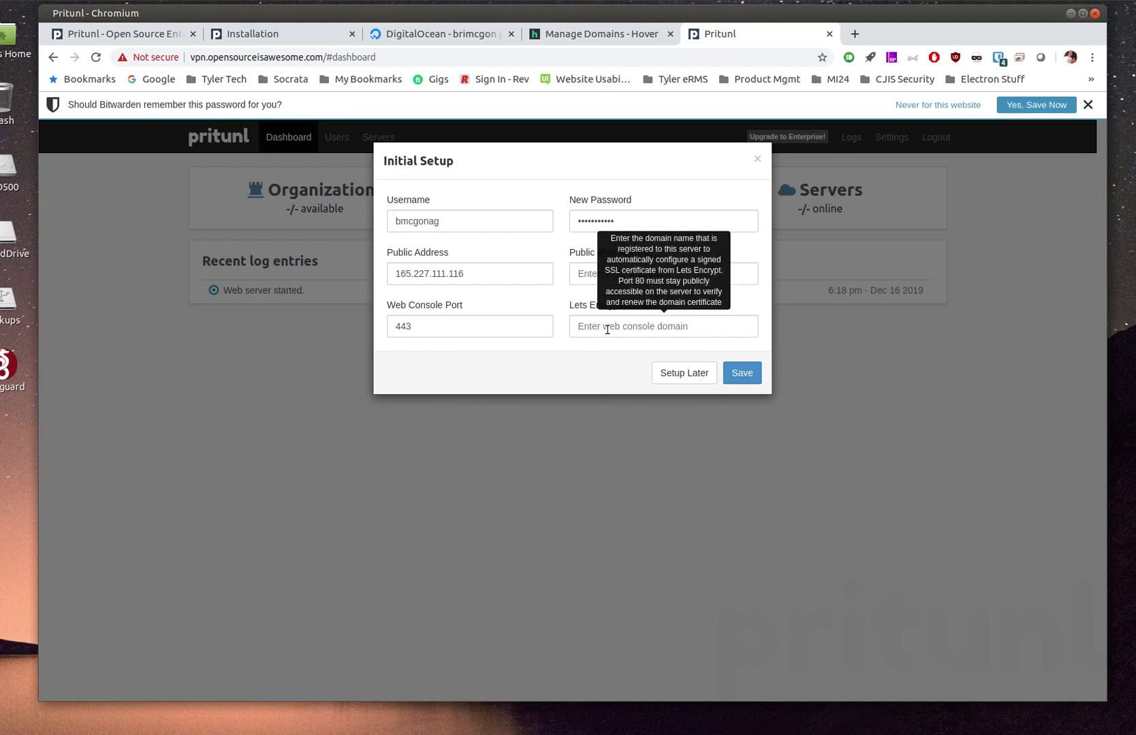
Enter vpn.opensourceisawesome.com as the Let's Encrypt domain and save the initial setup
left_click(607, 329)
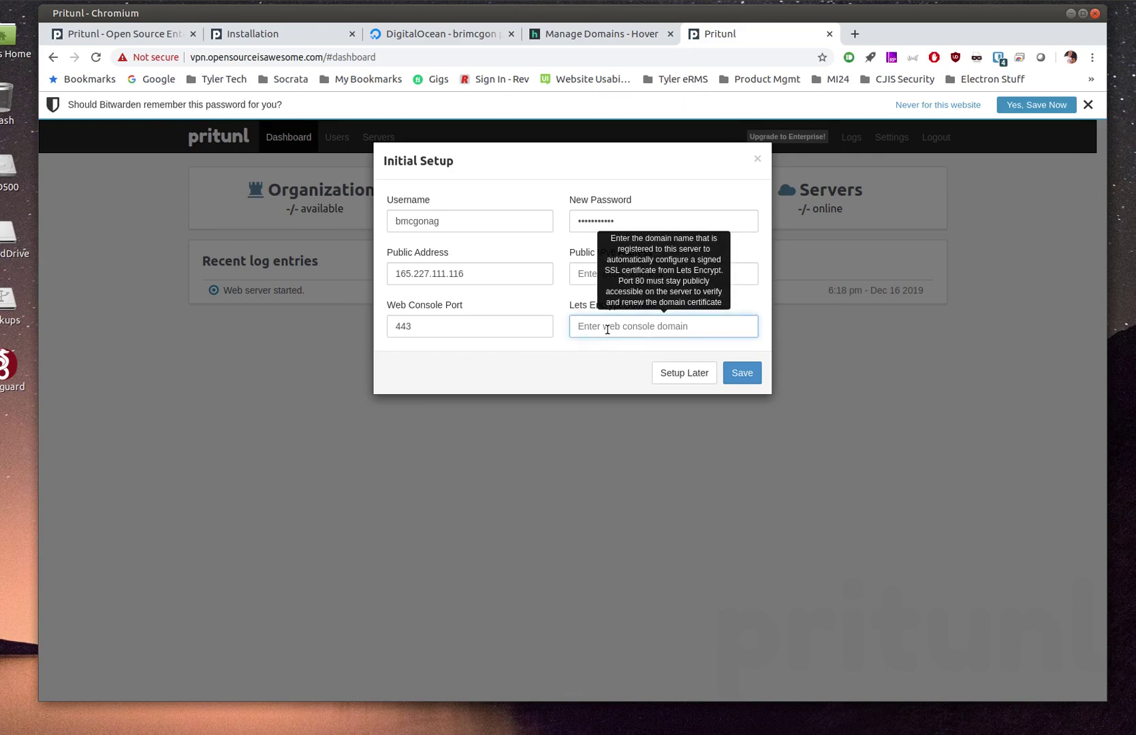
type("vpn.opensourceisawesome.com")
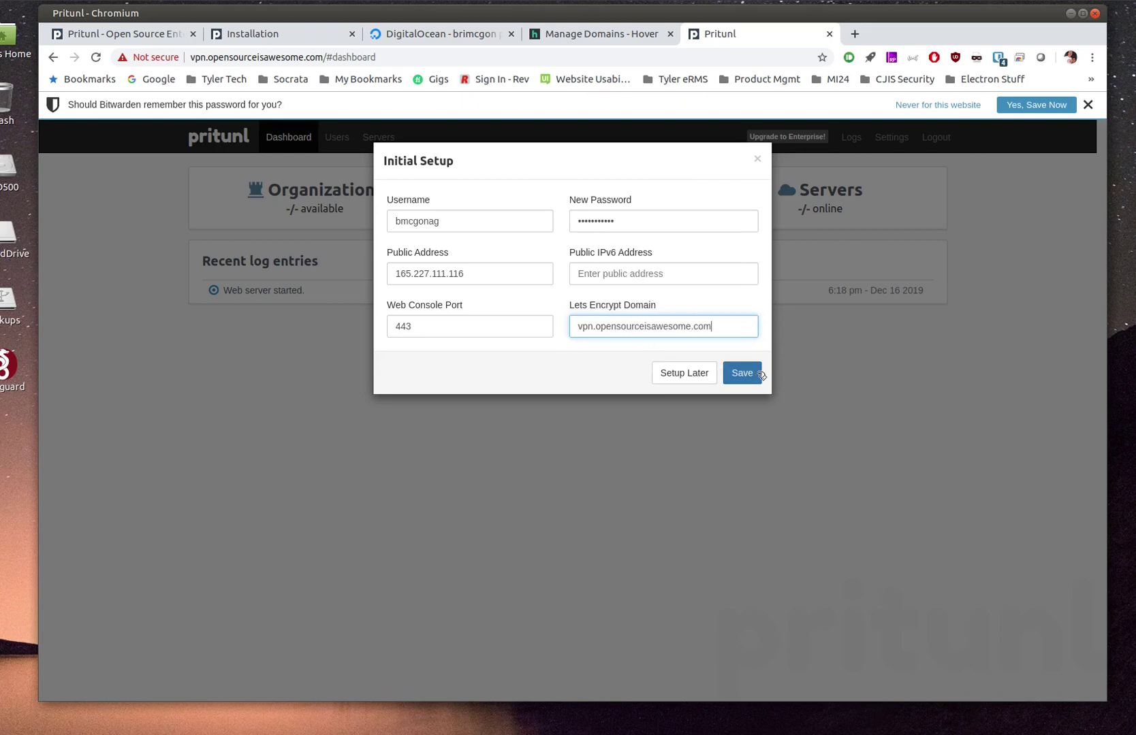
left_click(742, 373)
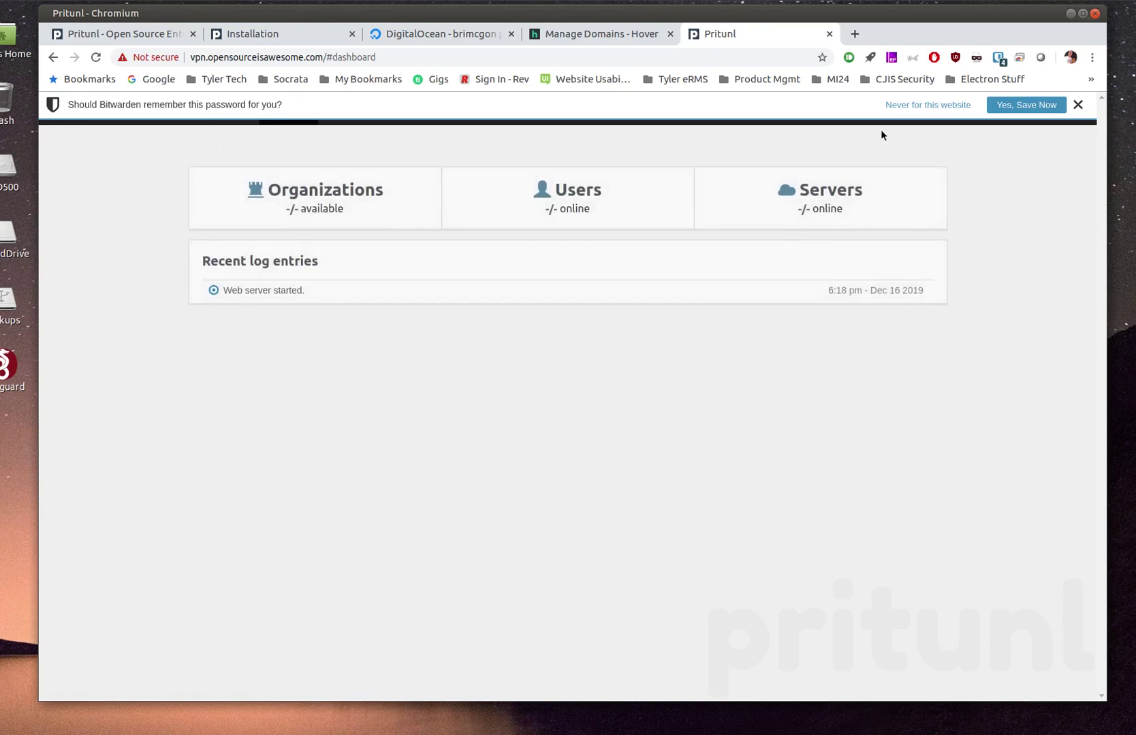
Dismiss the password prompt, look at the Users and Servers pages, then open console Settings
left_click(1078, 104)
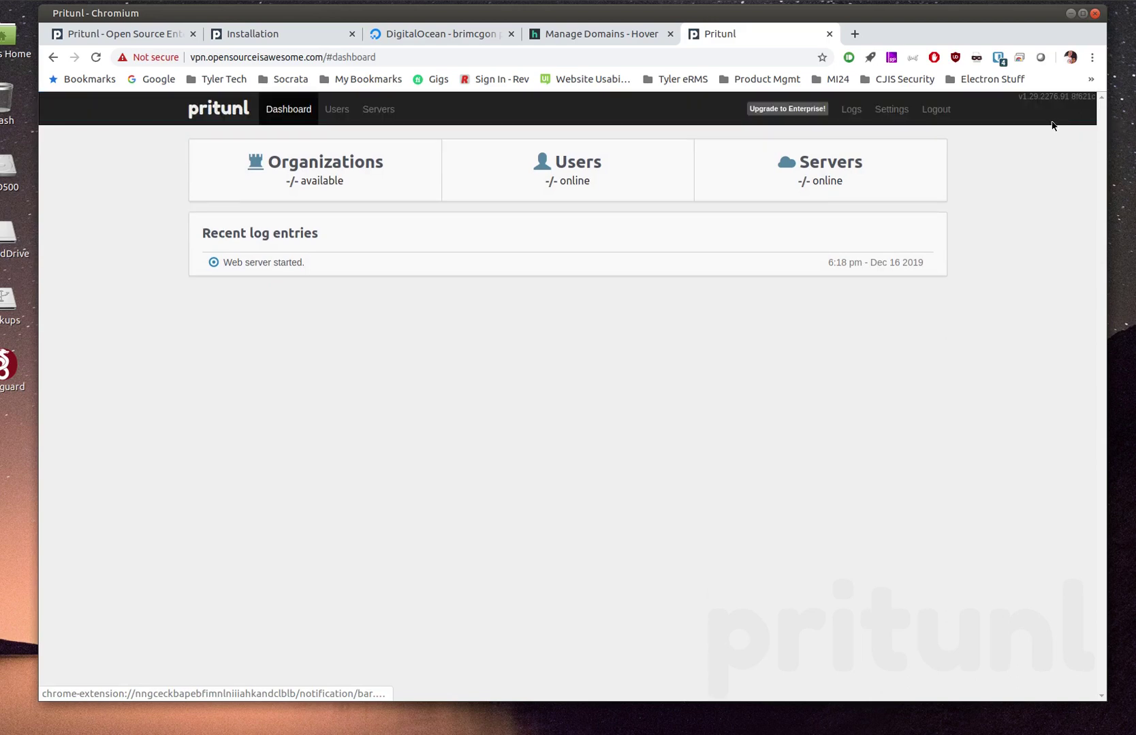
left_click(337, 112)
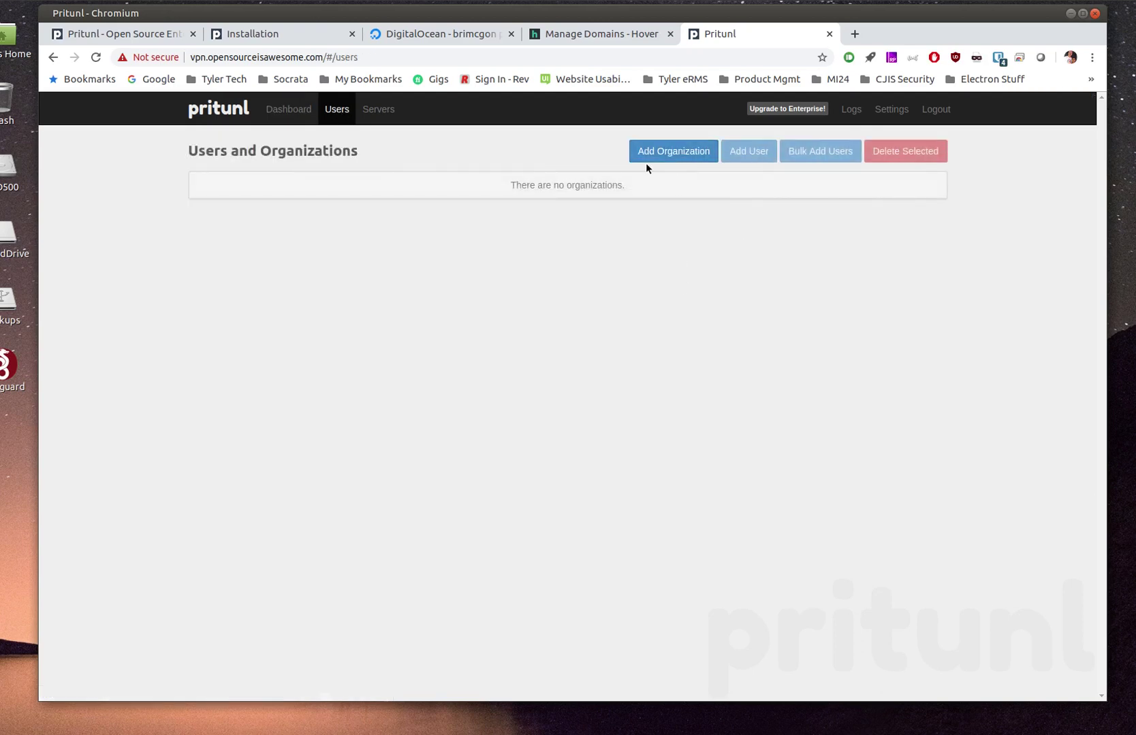
left_click(378, 109)
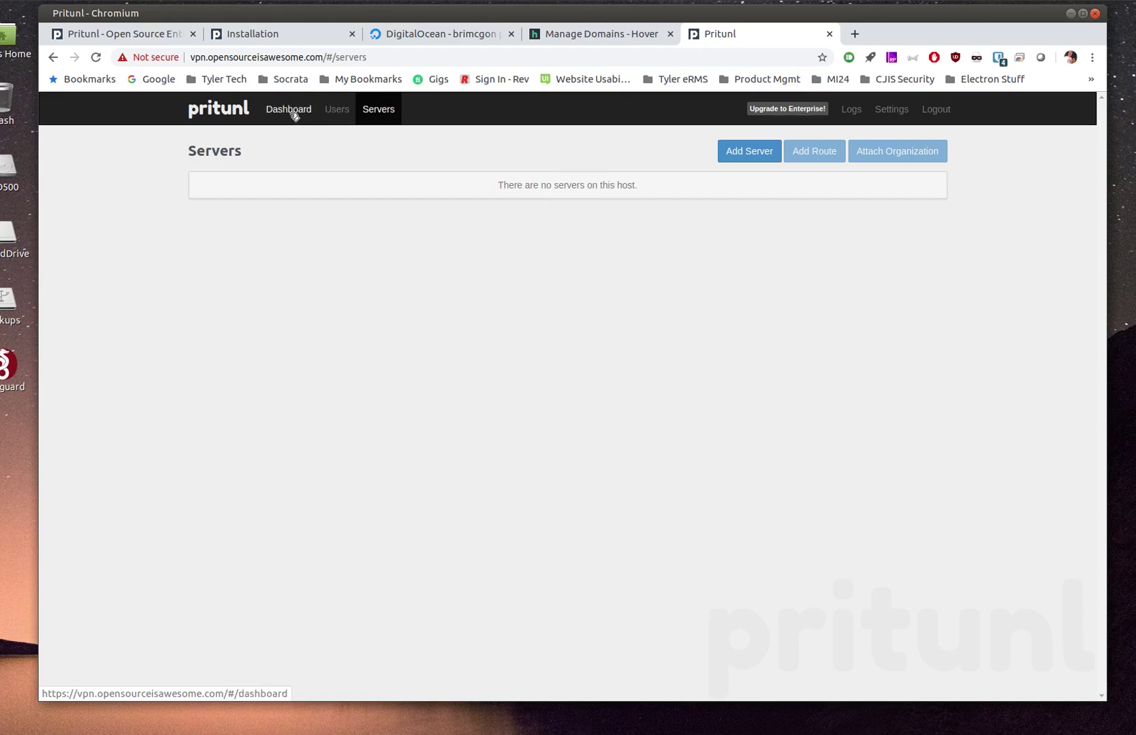
left_click(337, 111)
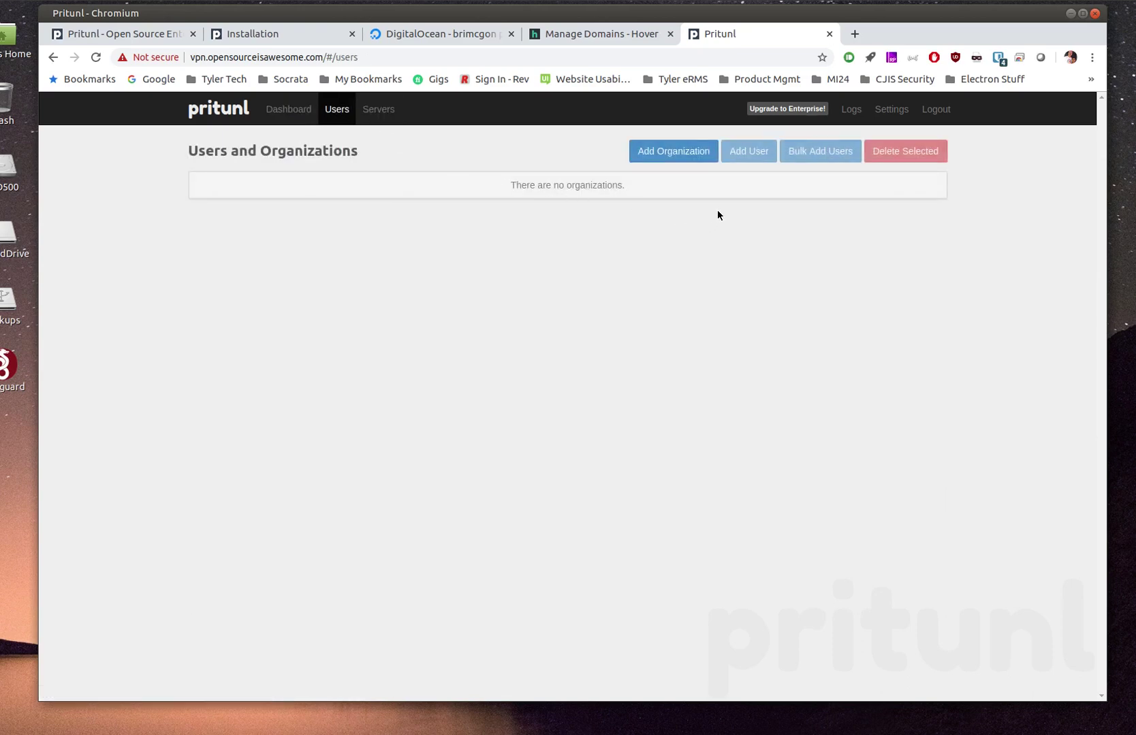
left_click(887, 111)
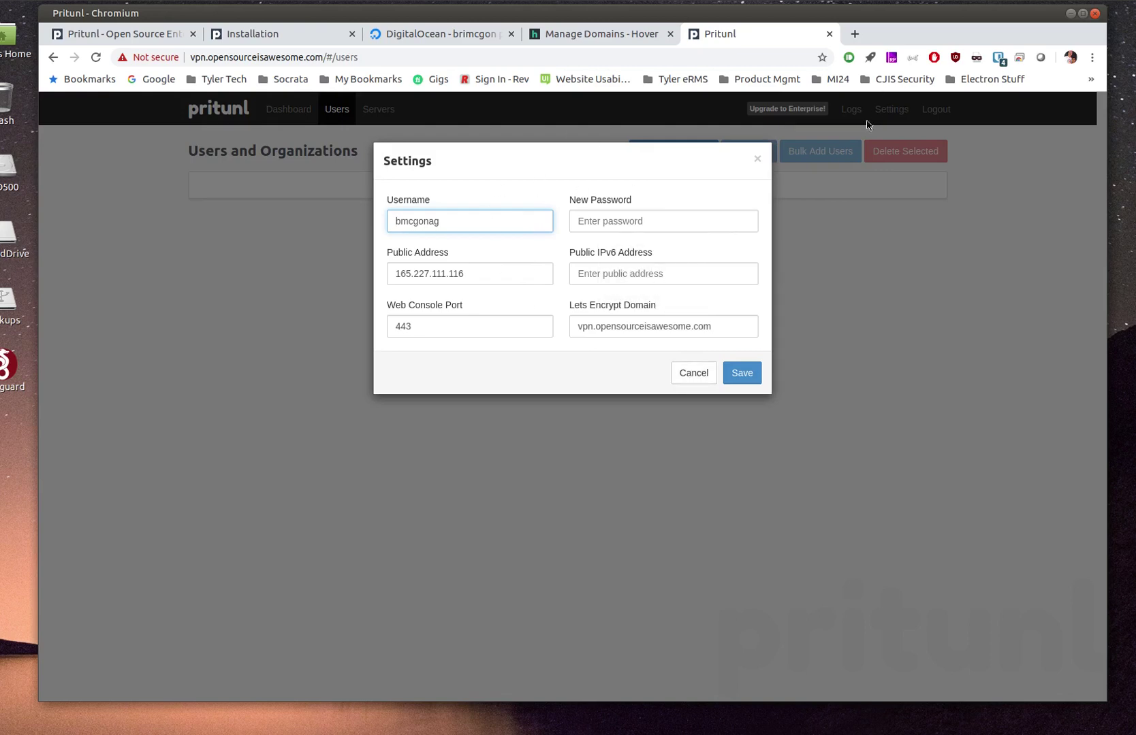
Cancel Settings, review the system logs, and browse then dismiss the Premium/Enterprise upgrade plans
left_click(693, 373)
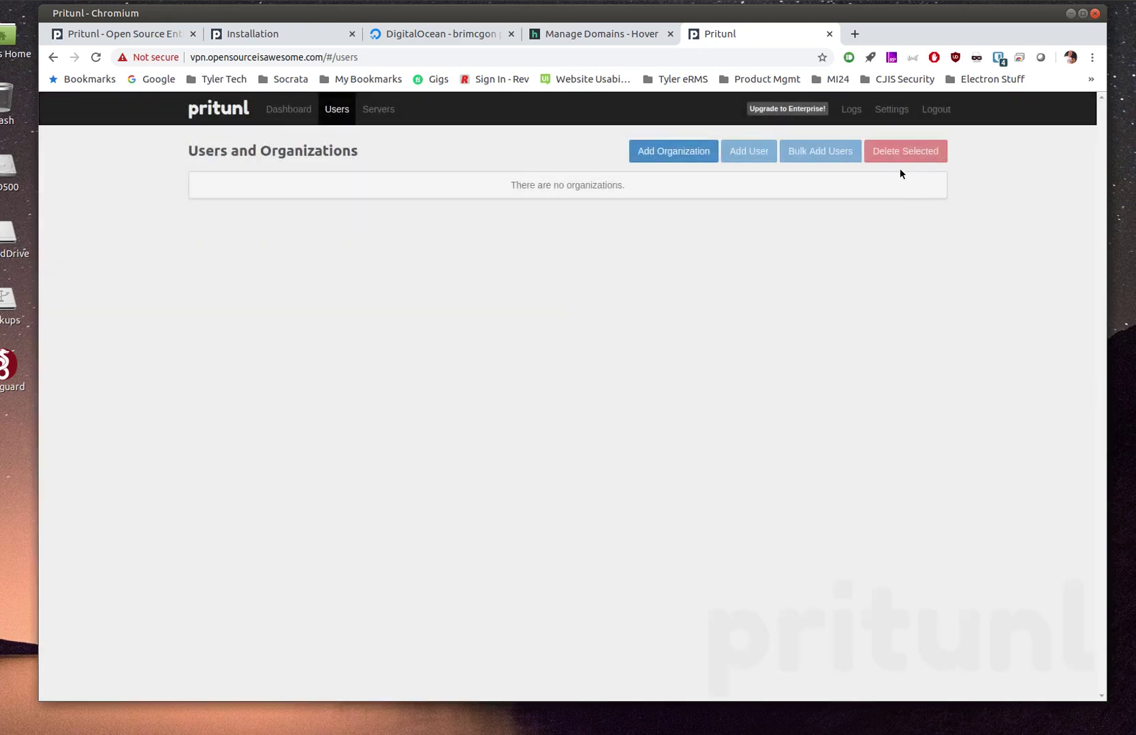
left_click(851, 110)
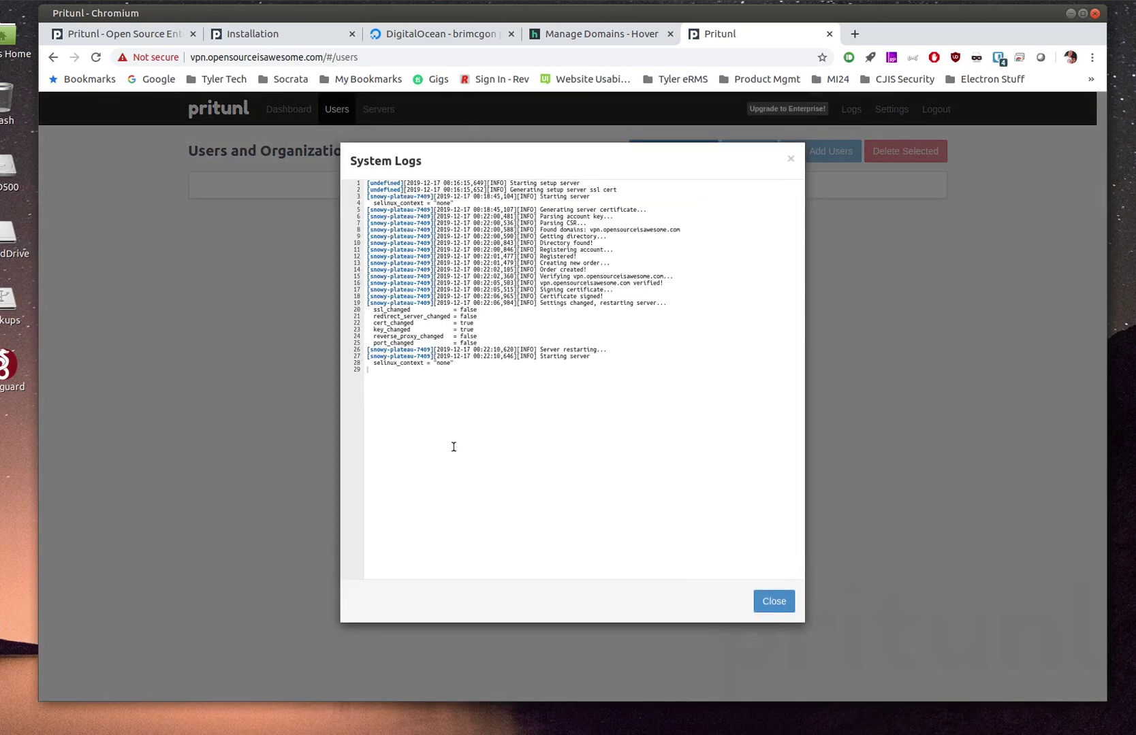
left_click(766, 603)
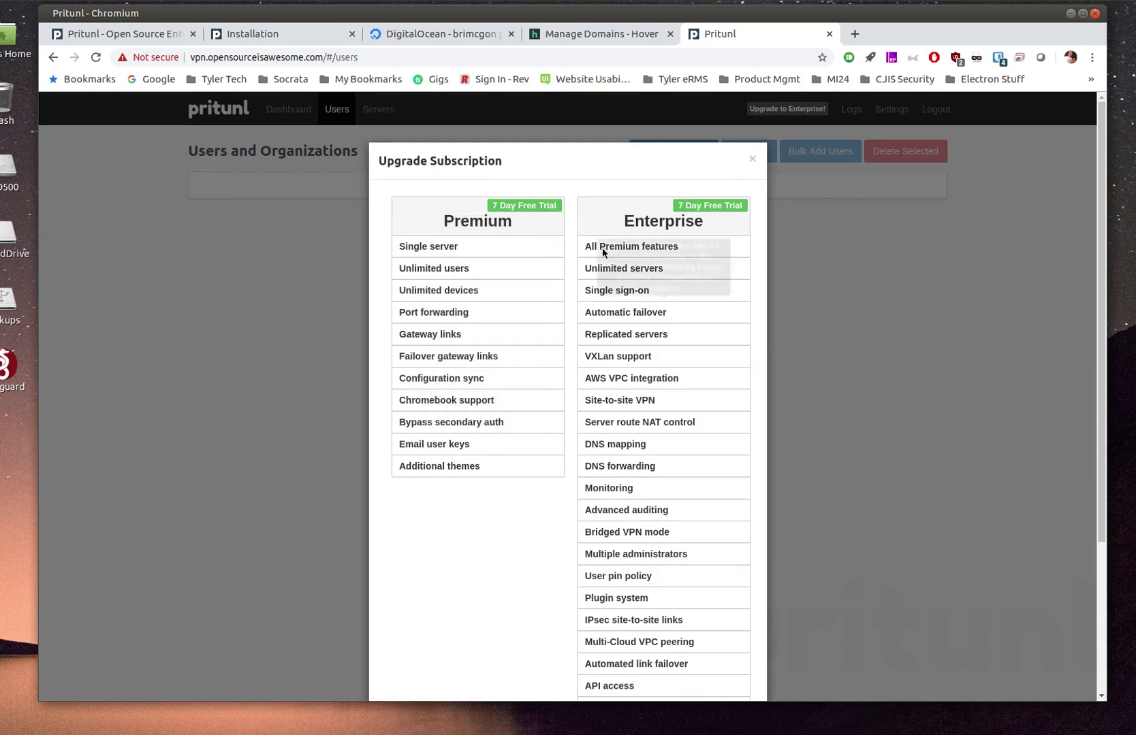
scroll(515, 490, "down", 3)
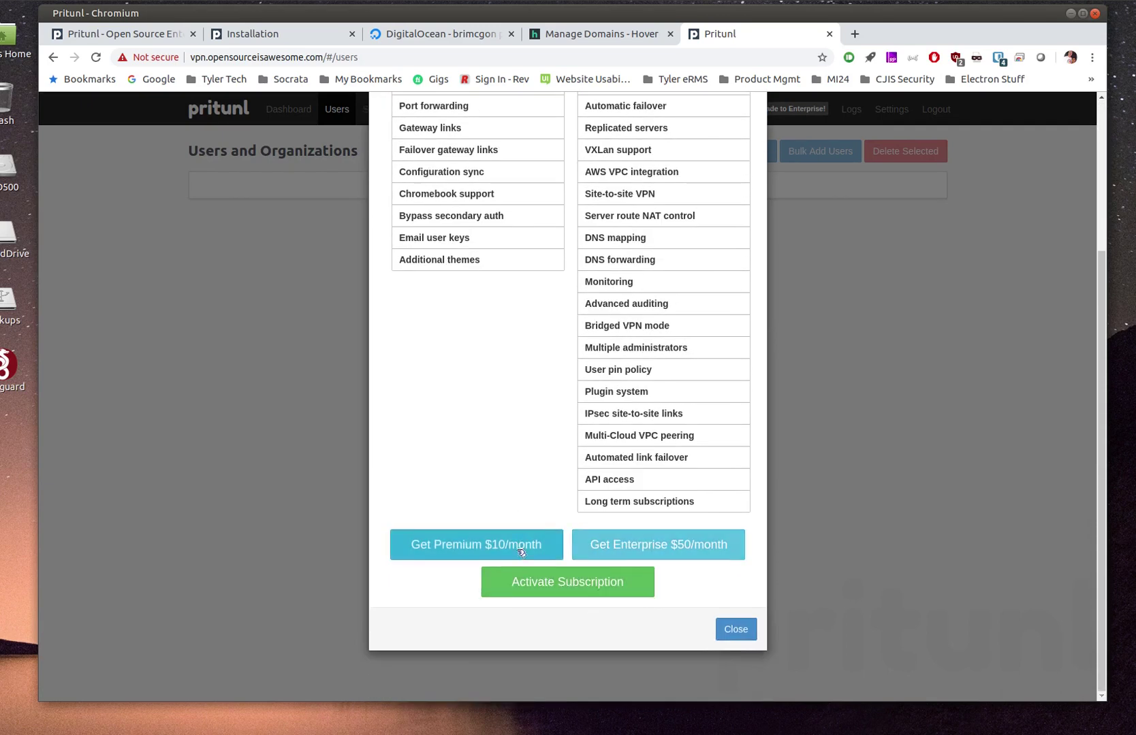
key("Escape")
Create the organization OpenSourceIsAwesome
left_click(671, 151)
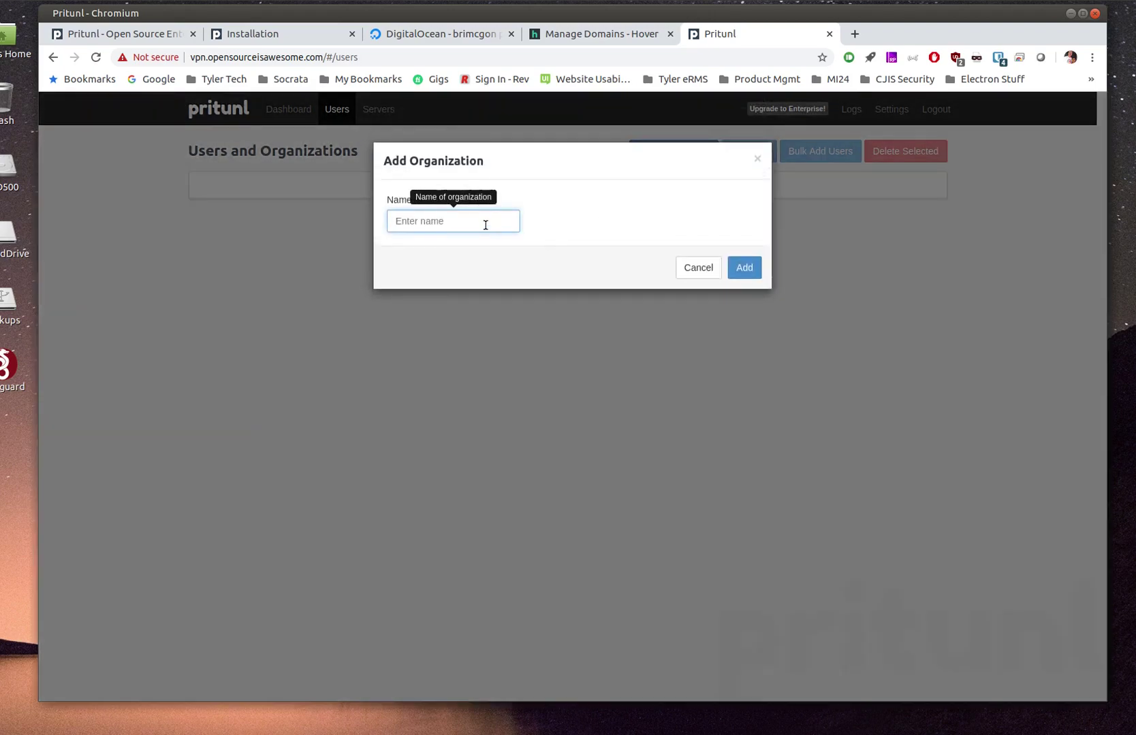
type("Open Source Is Awsome")
left_click(480, 222)
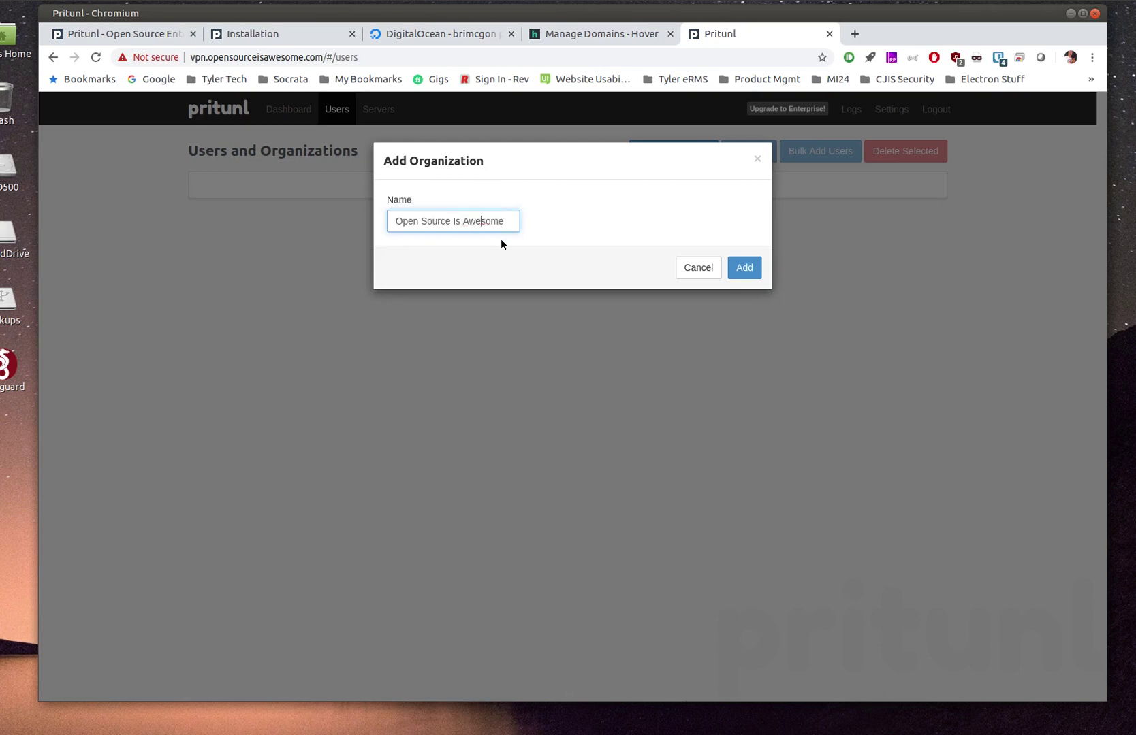
left_click(743, 268)
Add a user with their name, e-mail and a six-digit pin, then cancel Bulk Add Users
left_click(749, 150)
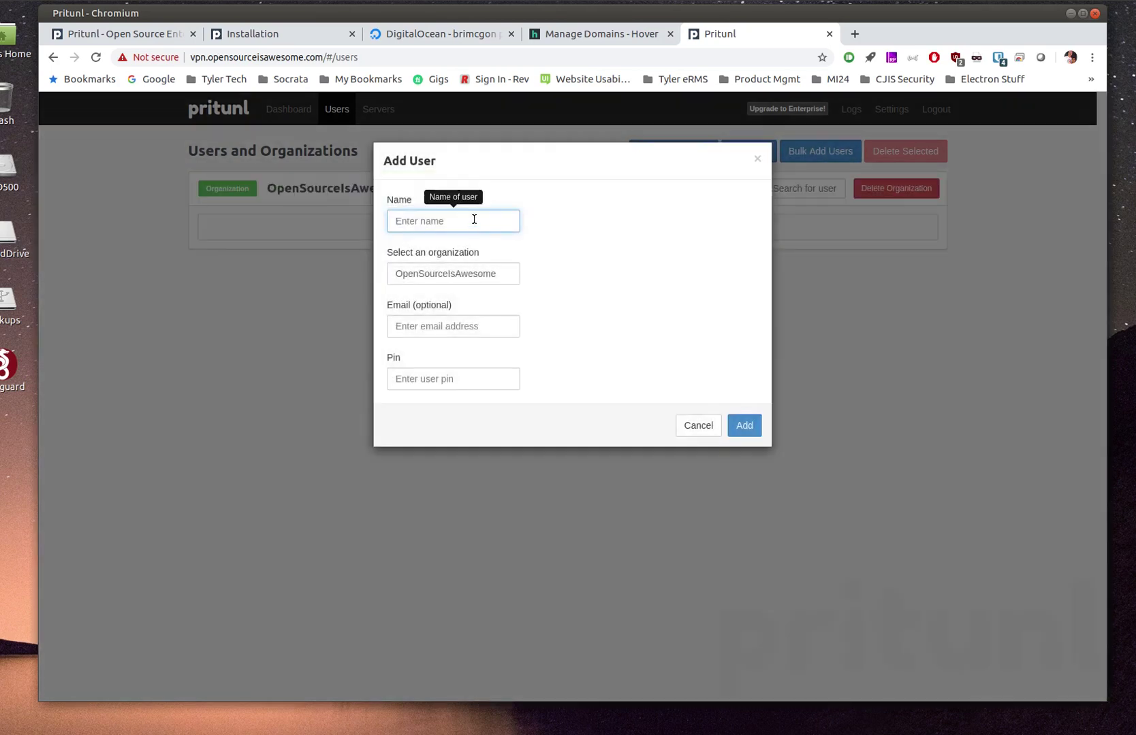
type("Brian")
key("Tab")
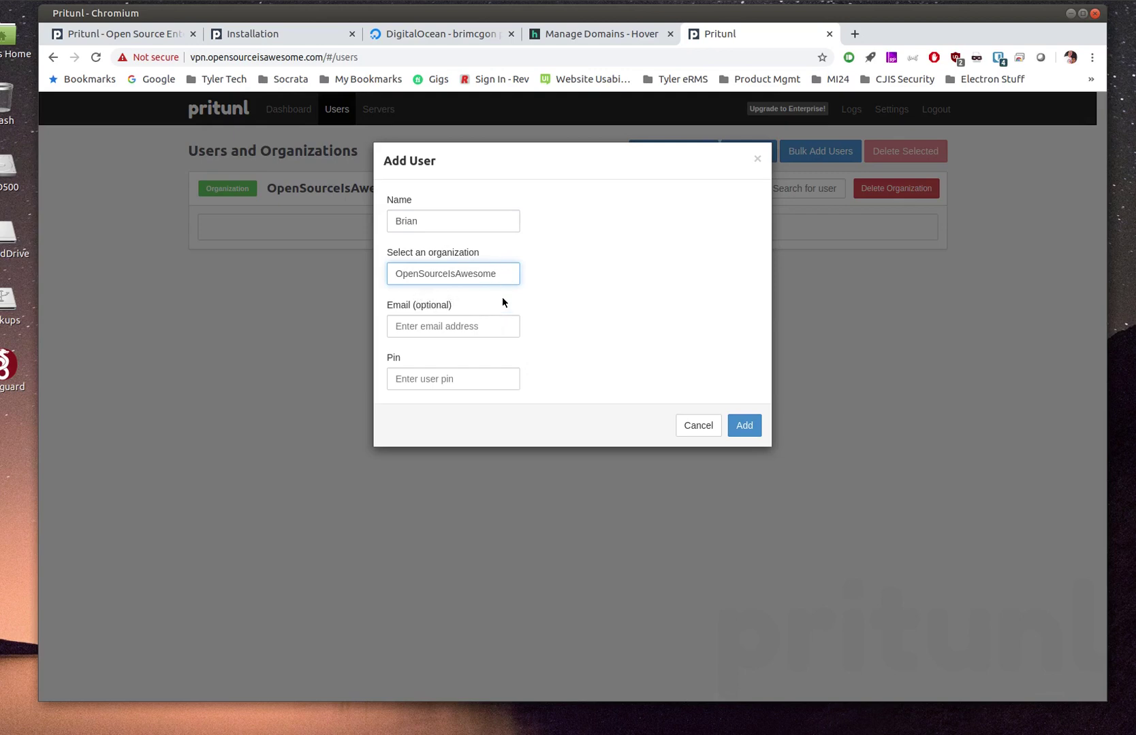
left_click(483, 327)
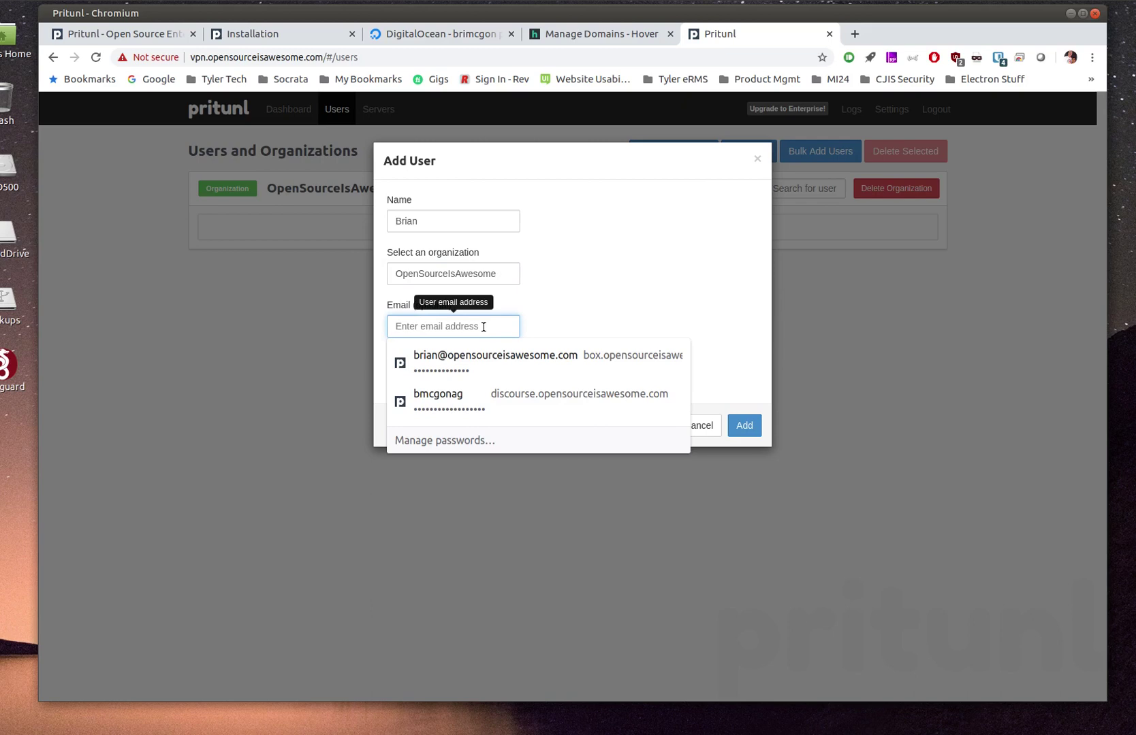
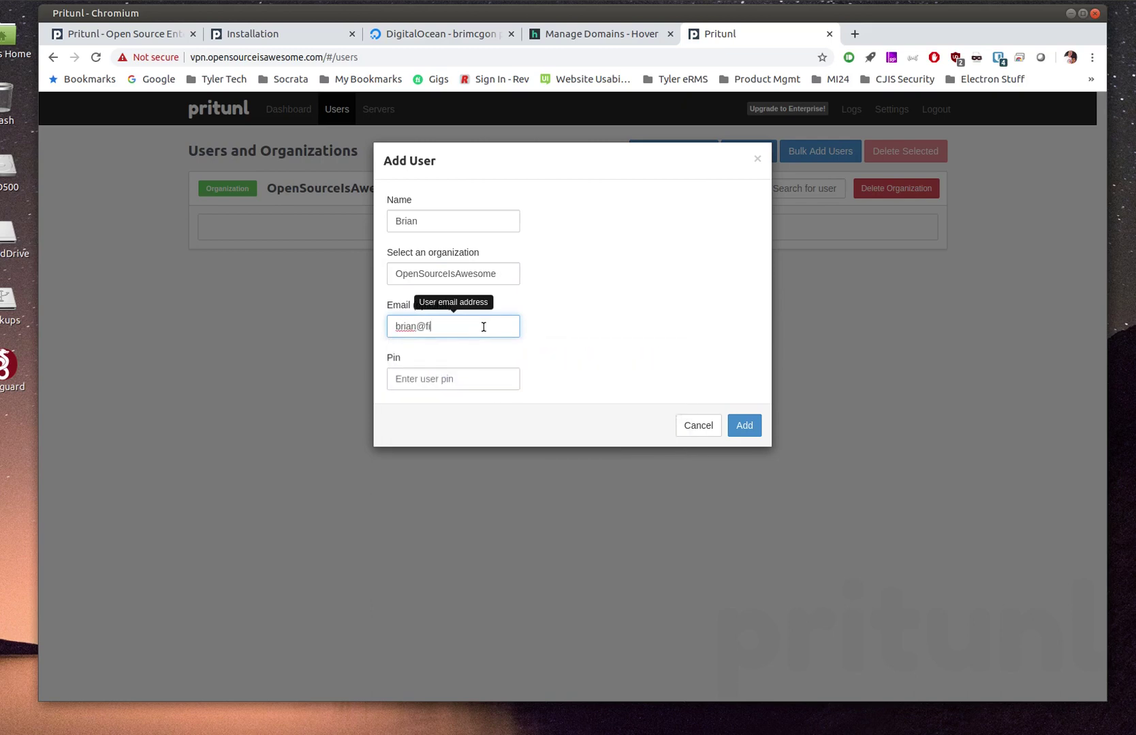
key("Tab")
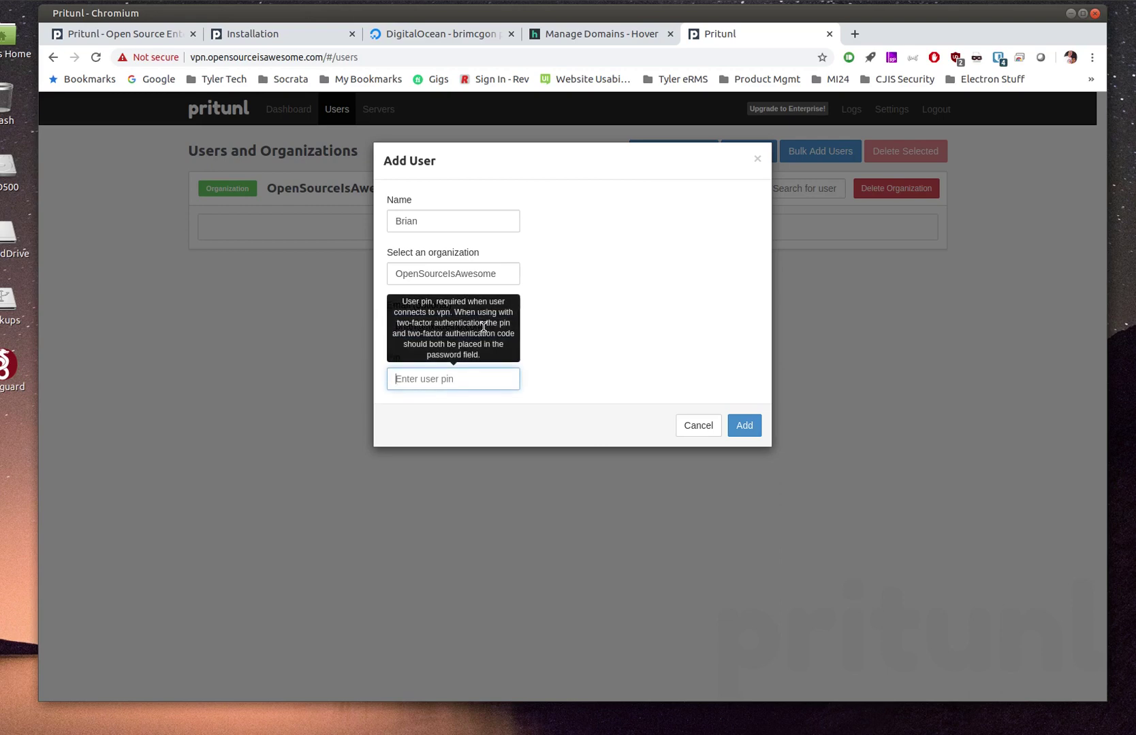
type("12")
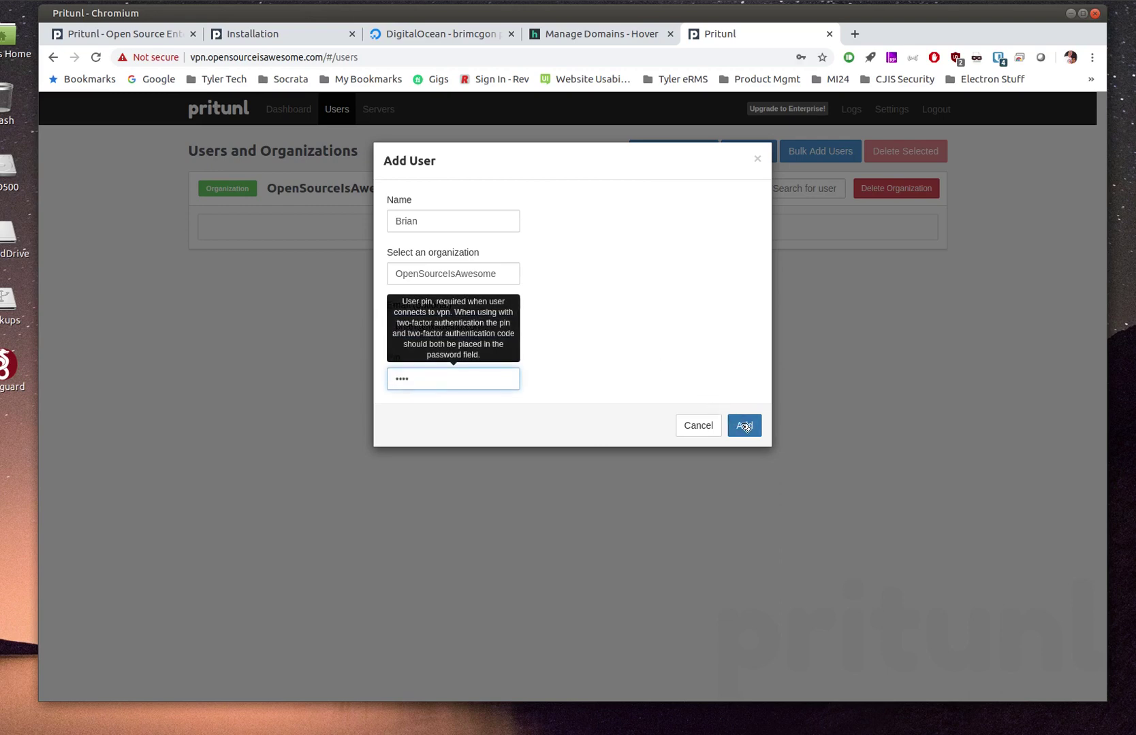
left_click(744, 426)
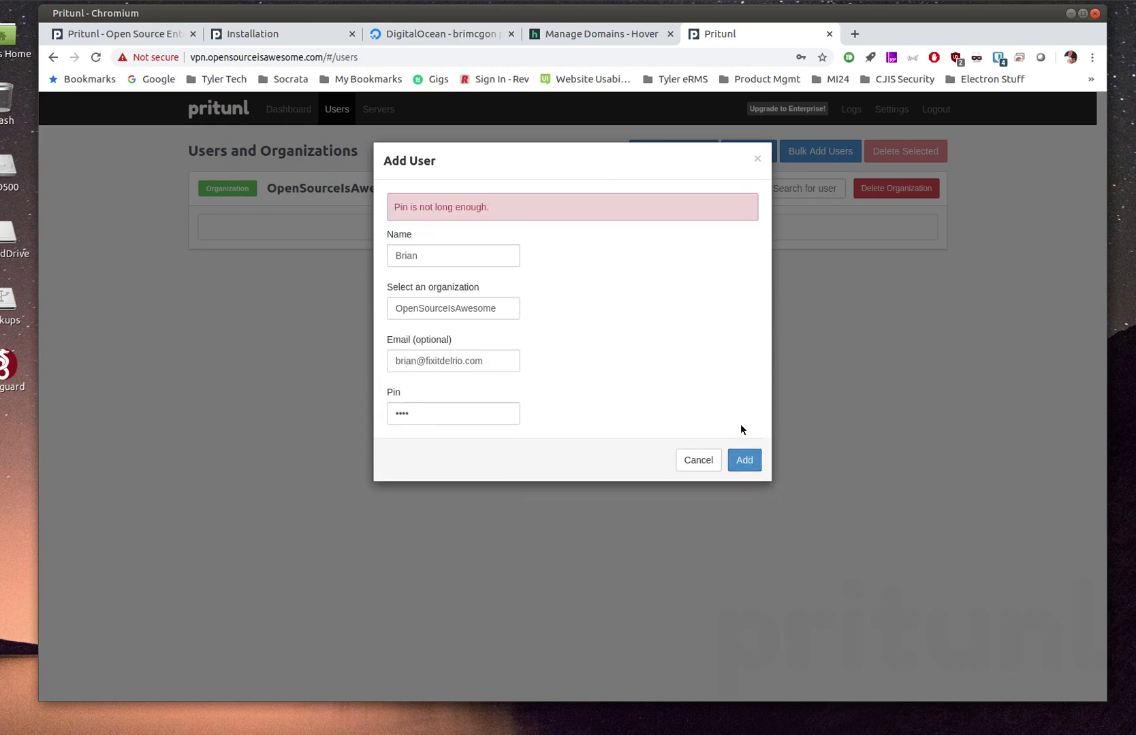
left_click(428, 412)
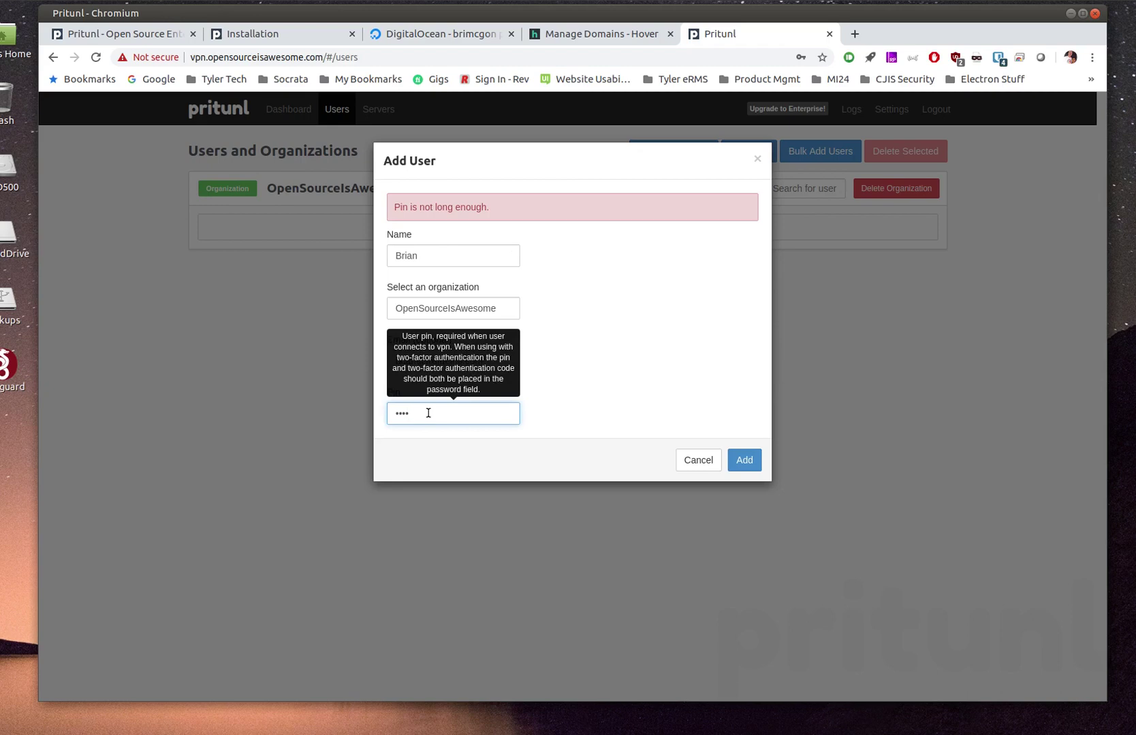
key("BackSpace")
key("BackSpace")
key("BackSpace")
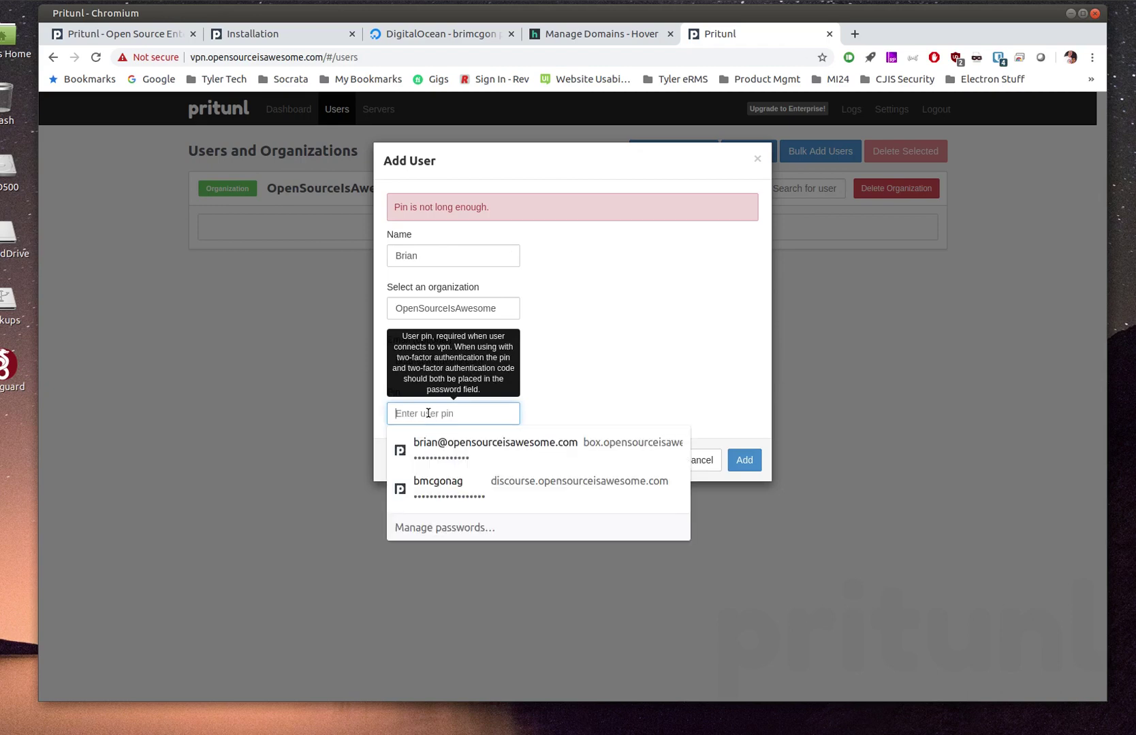
type("12345")
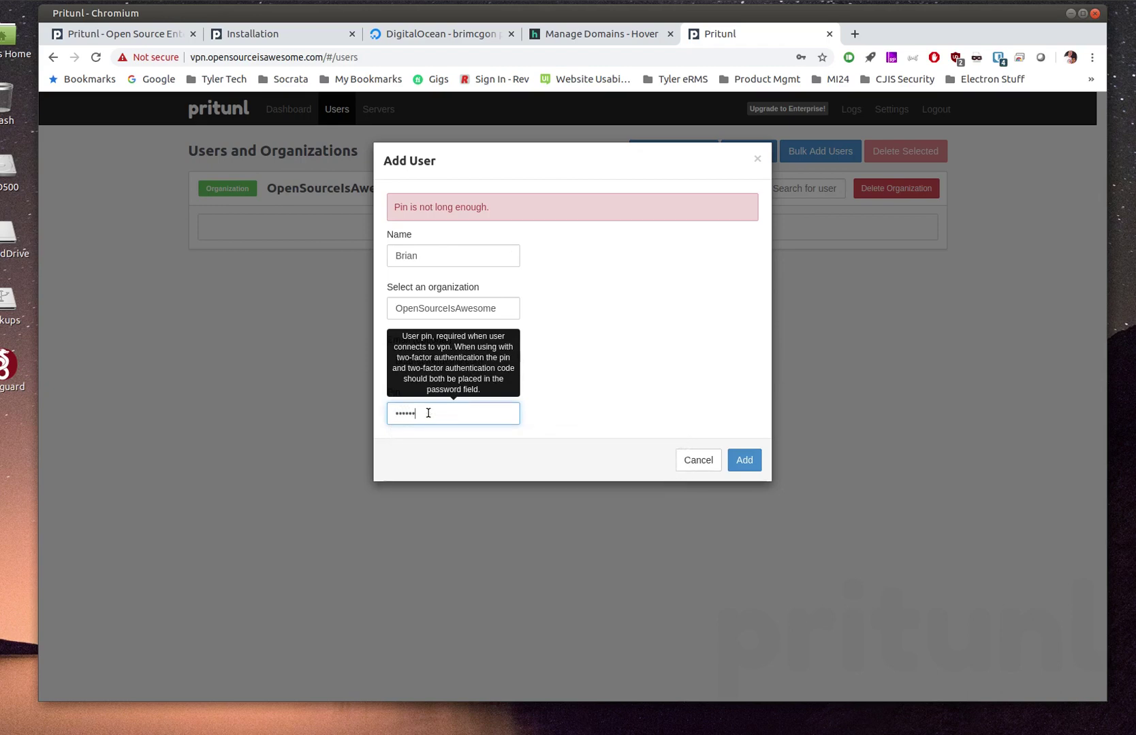
type("6")
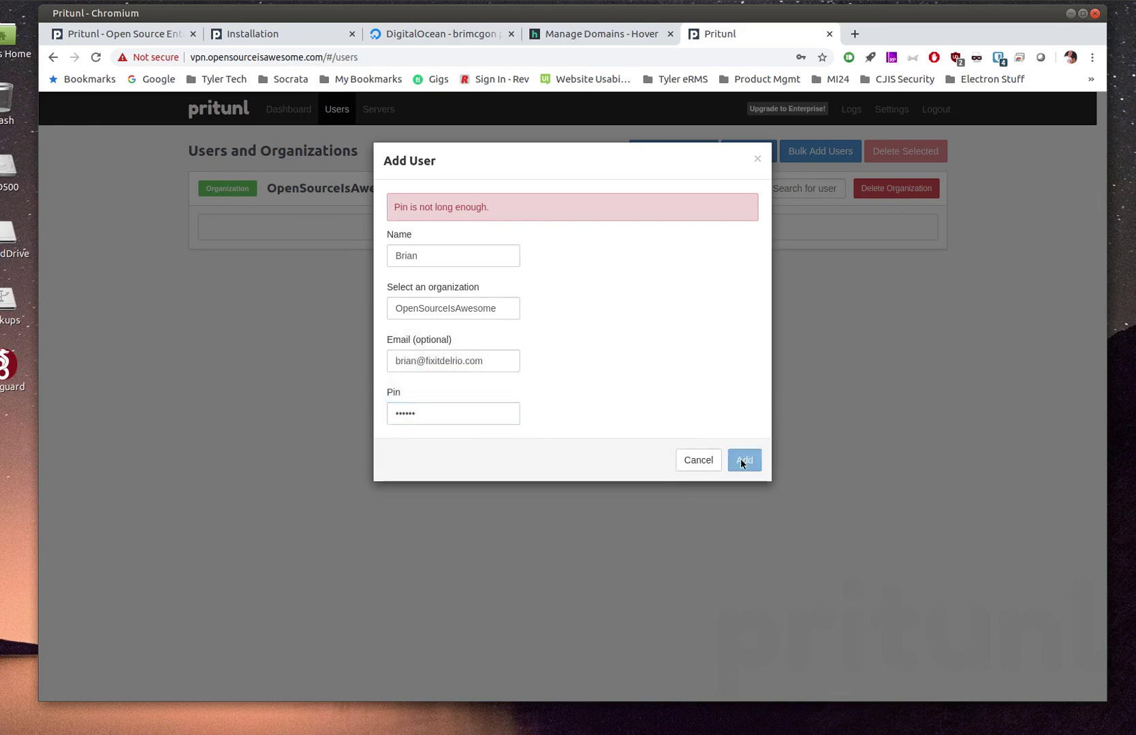
left_click(742, 460)
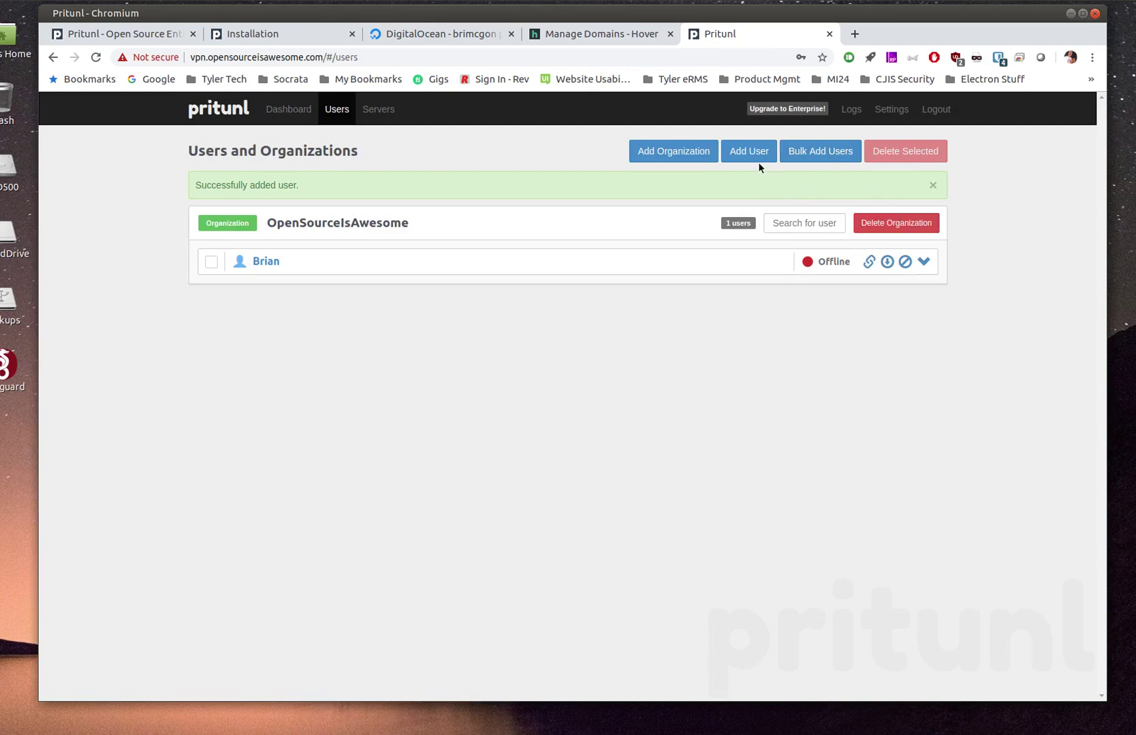
left_click(808, 154)
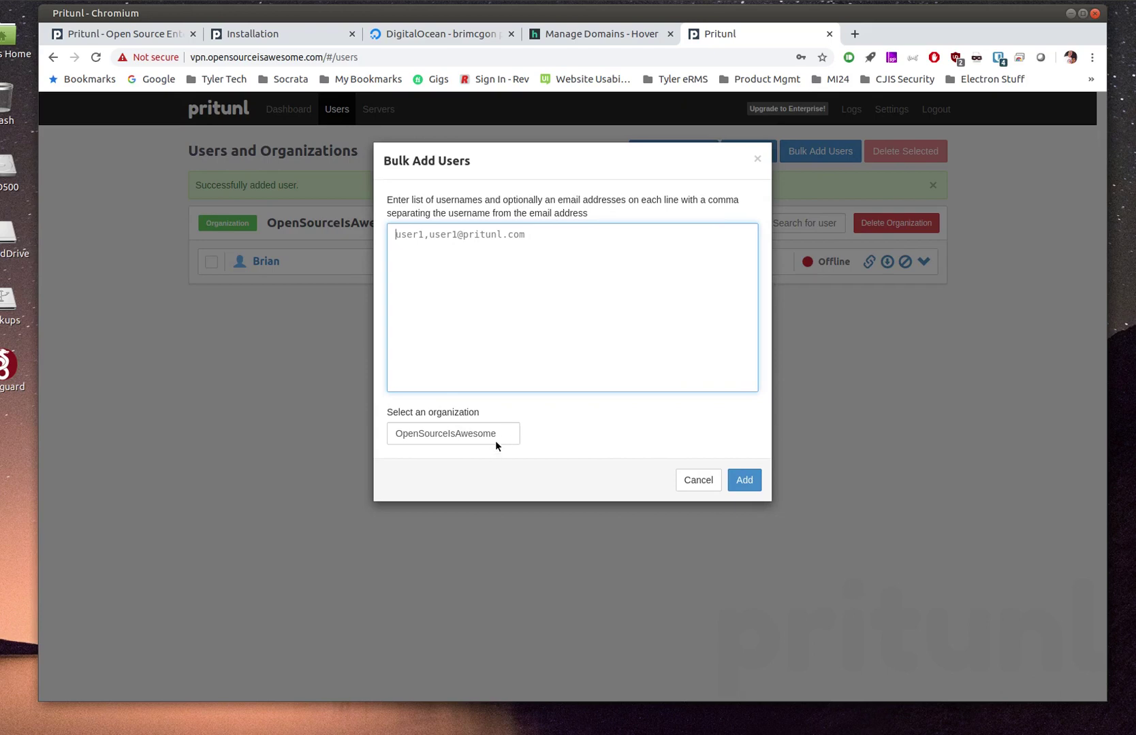
left_click(698, 481)
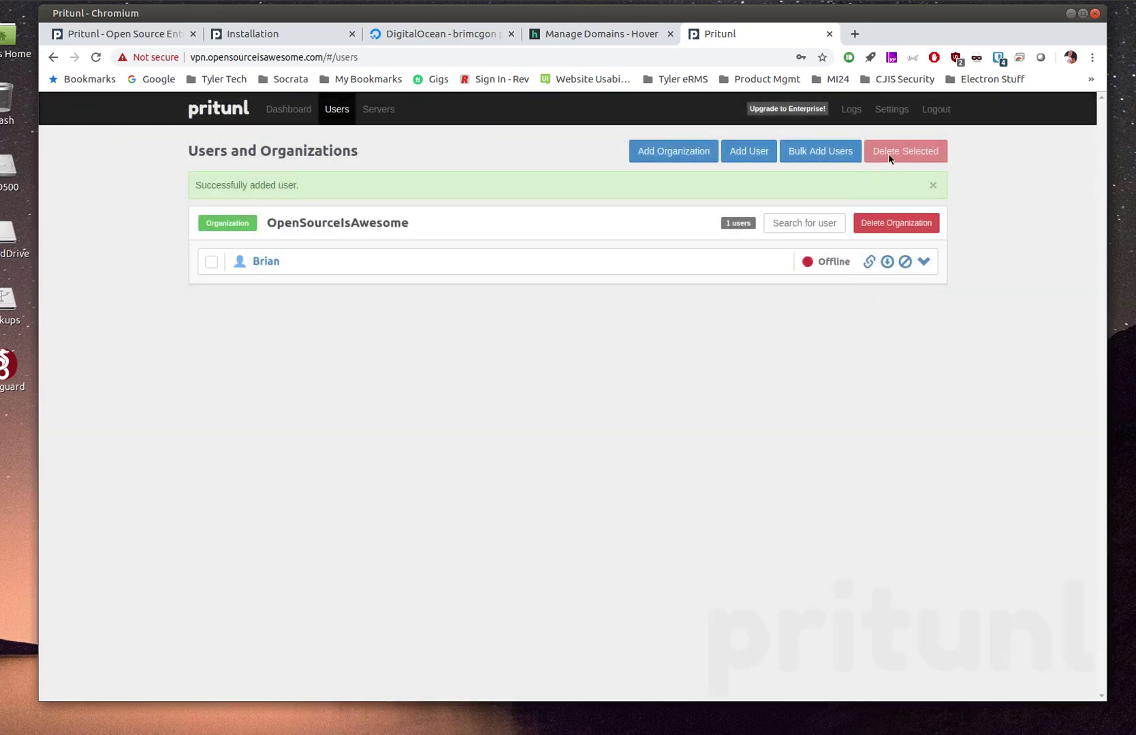
Start a new server named OSiA and change its DNS server from 8.8.8.8 to 208.67.222.222
left_click(381, 112)
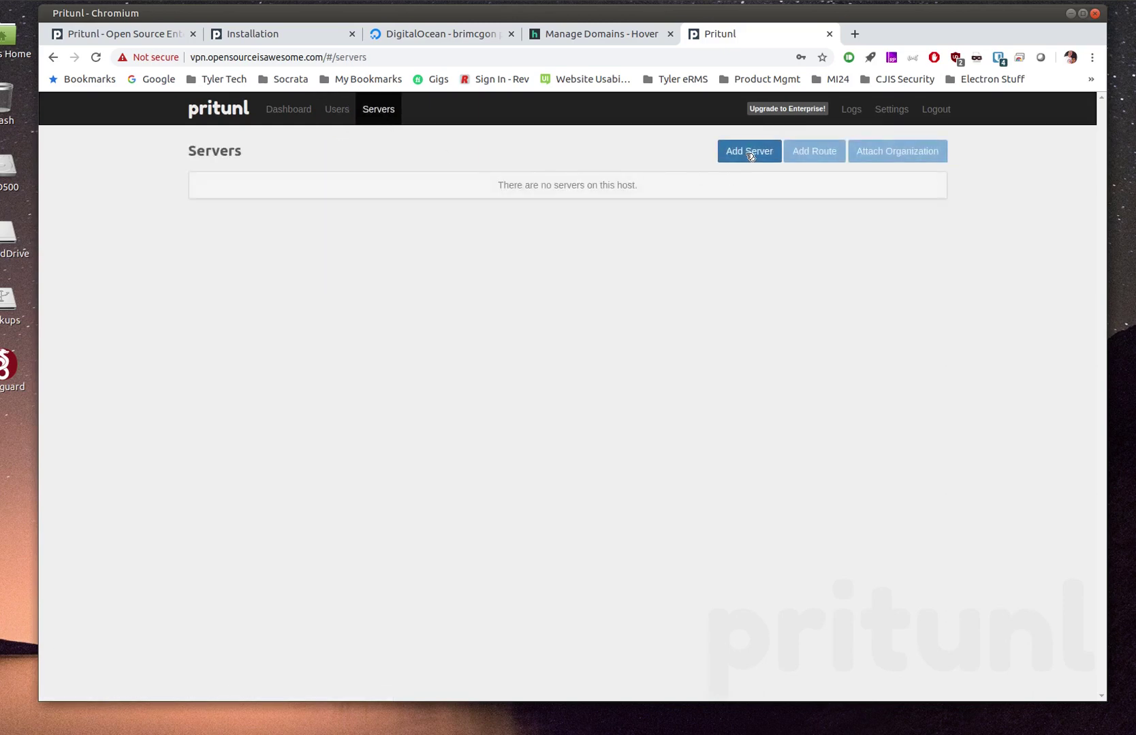
left_click(749, 153)
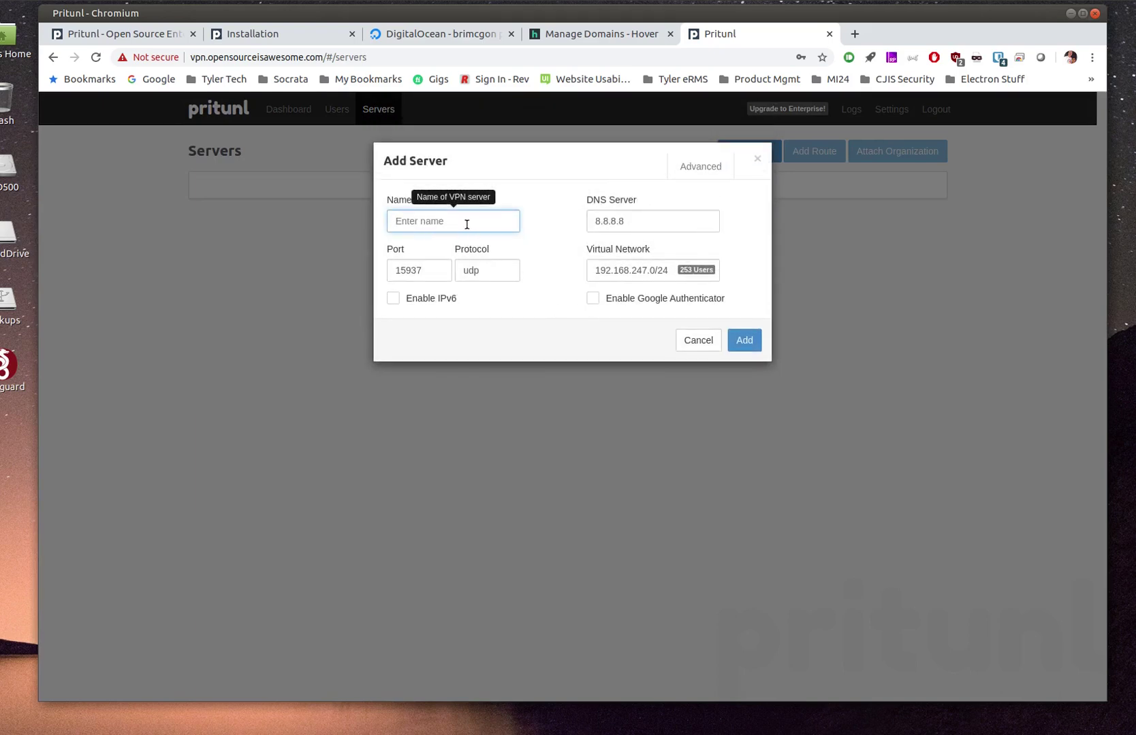
type("OSiA")
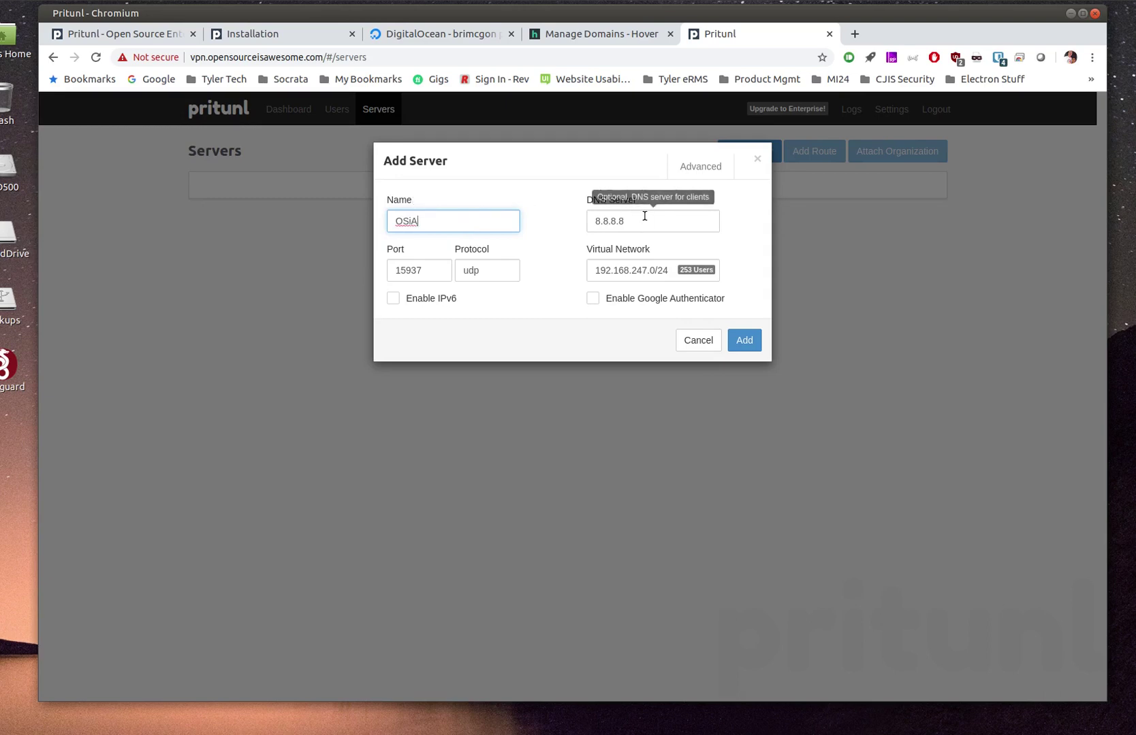
left_click(644, 216)
left_click_drag(655, 215, 568, 218)
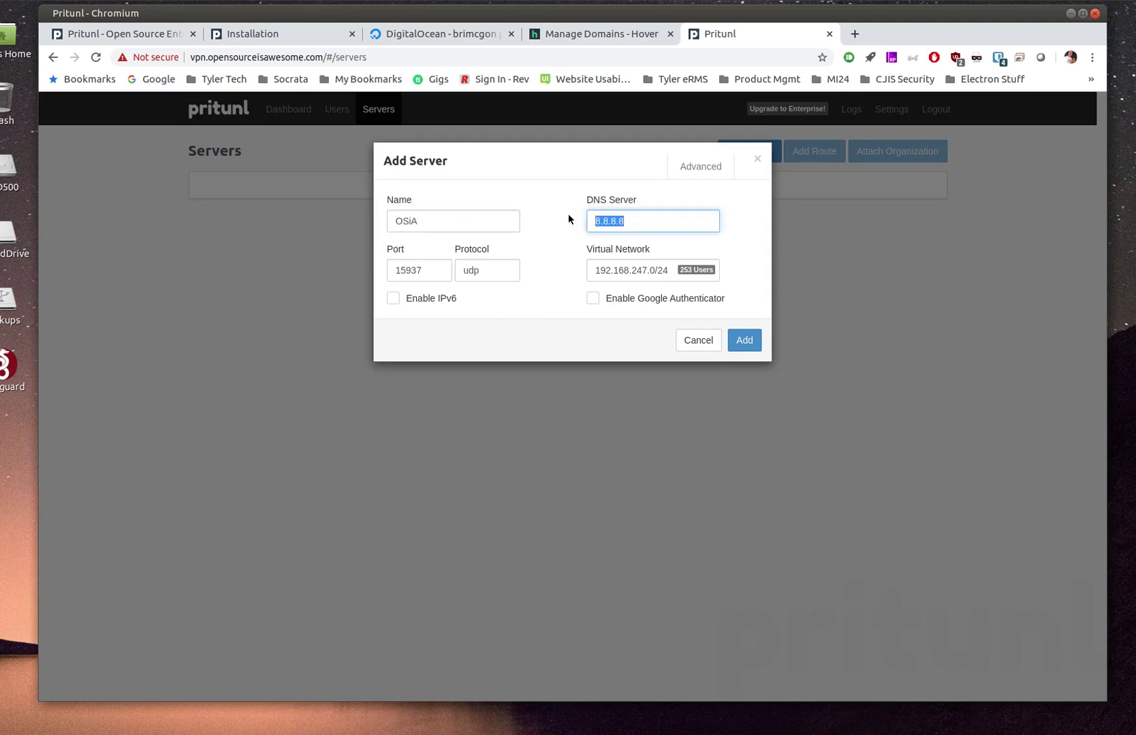
type("208.67.222.222")
mouse_move(638, 281)
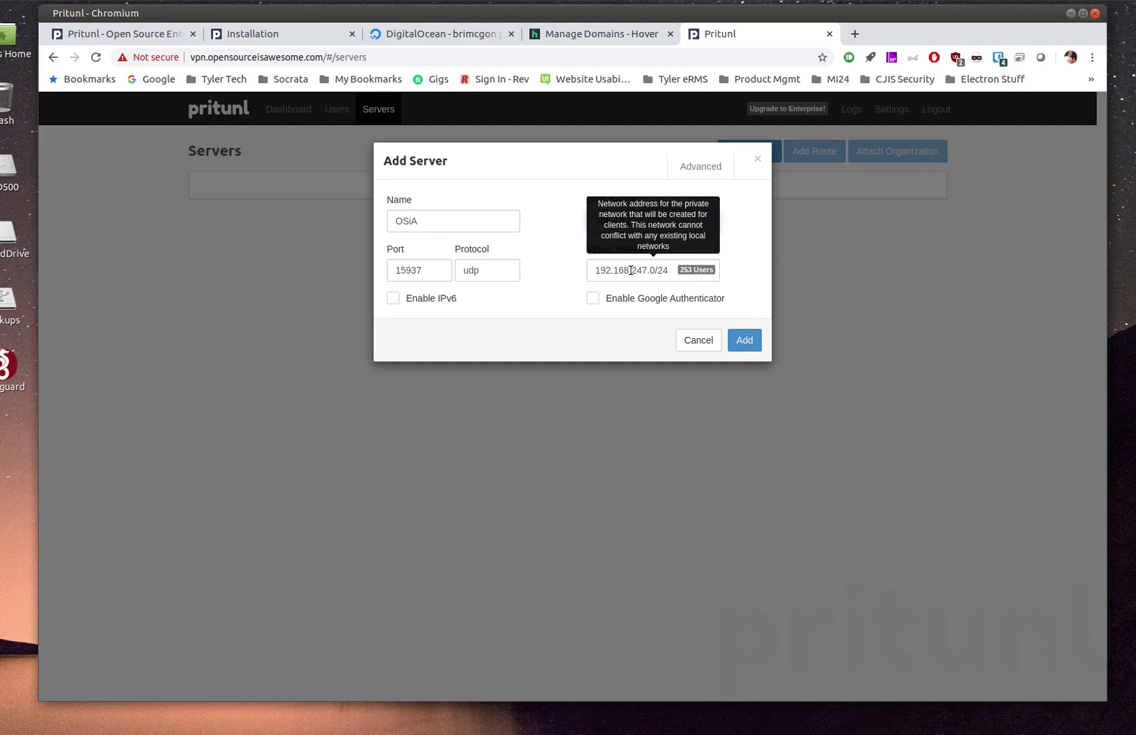
Set the virtual network to 192.168.2.0/24, enable Google Authenticator, and add the OSiA server
left_click(648, 268)
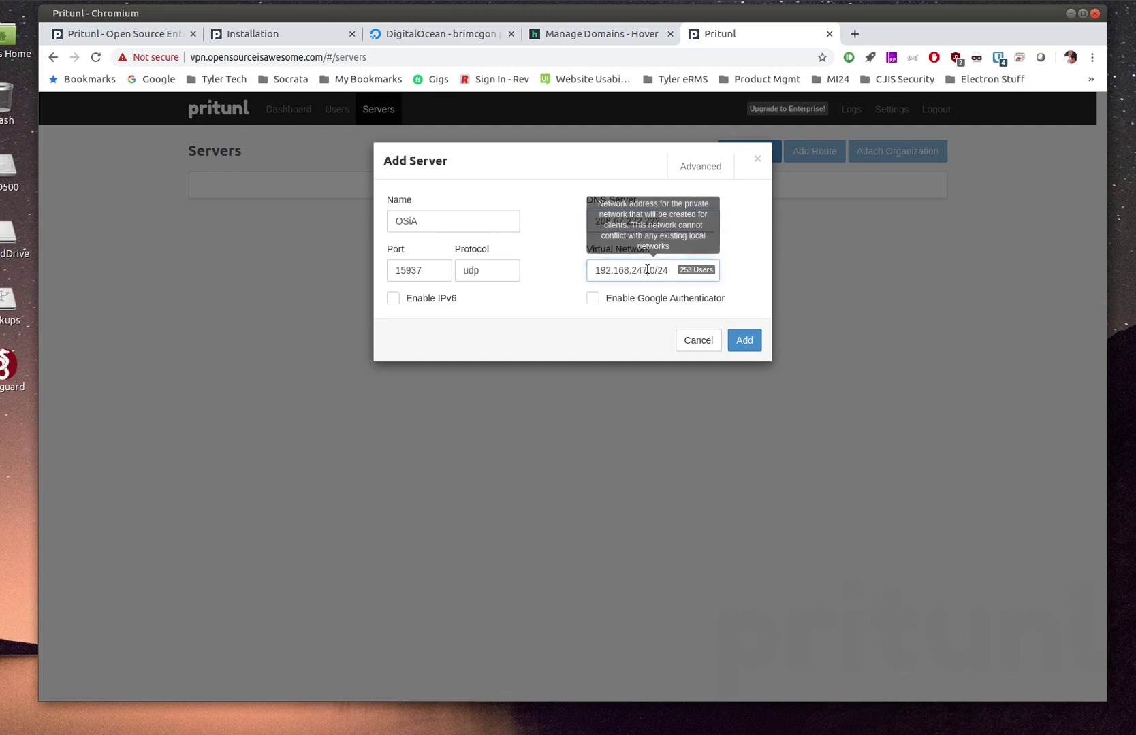
key("BackSpace")
key("BackSpace")
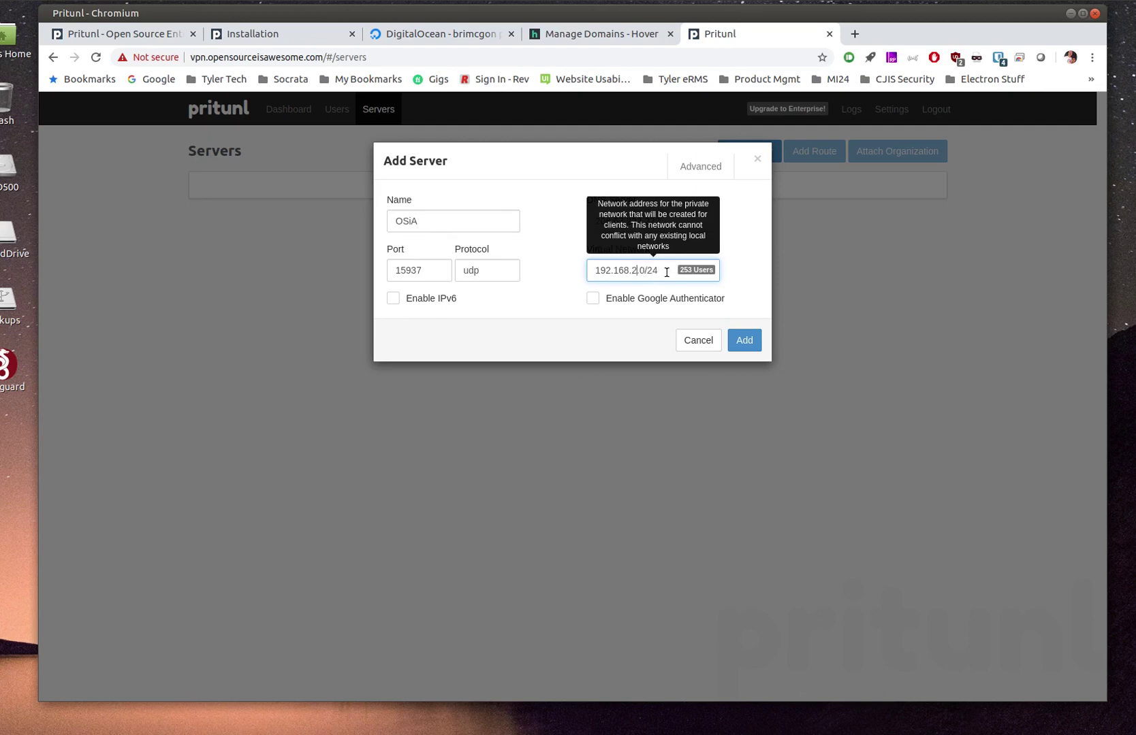
left_click(633, 270)
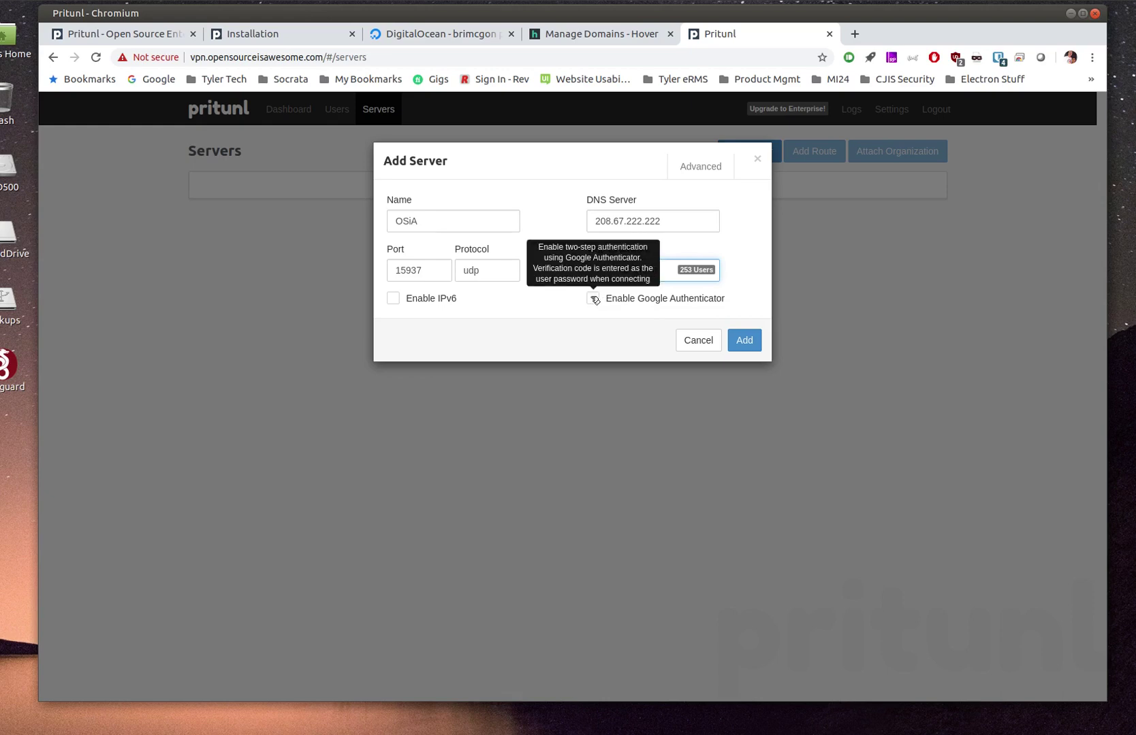
left_click(593, 299)
key("Return")
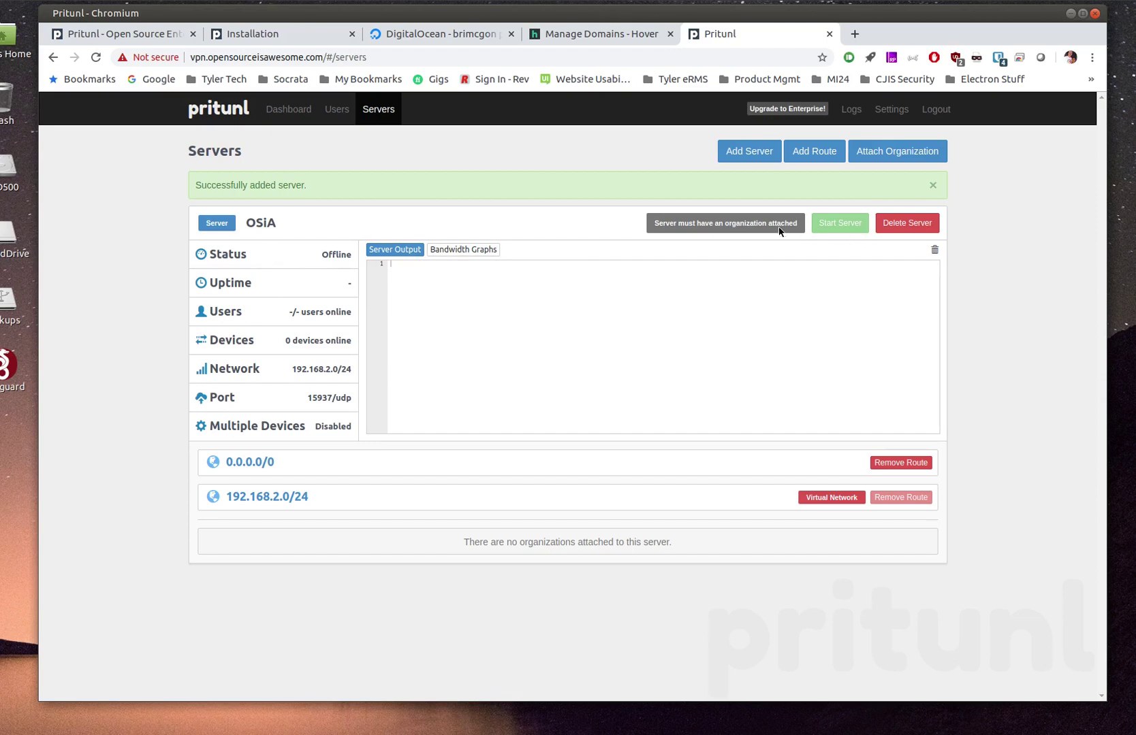
Attach OpenSourceIsAwesome to OSiA, start it, and check its bandwidth graphs and log output
left_click(874, 153)
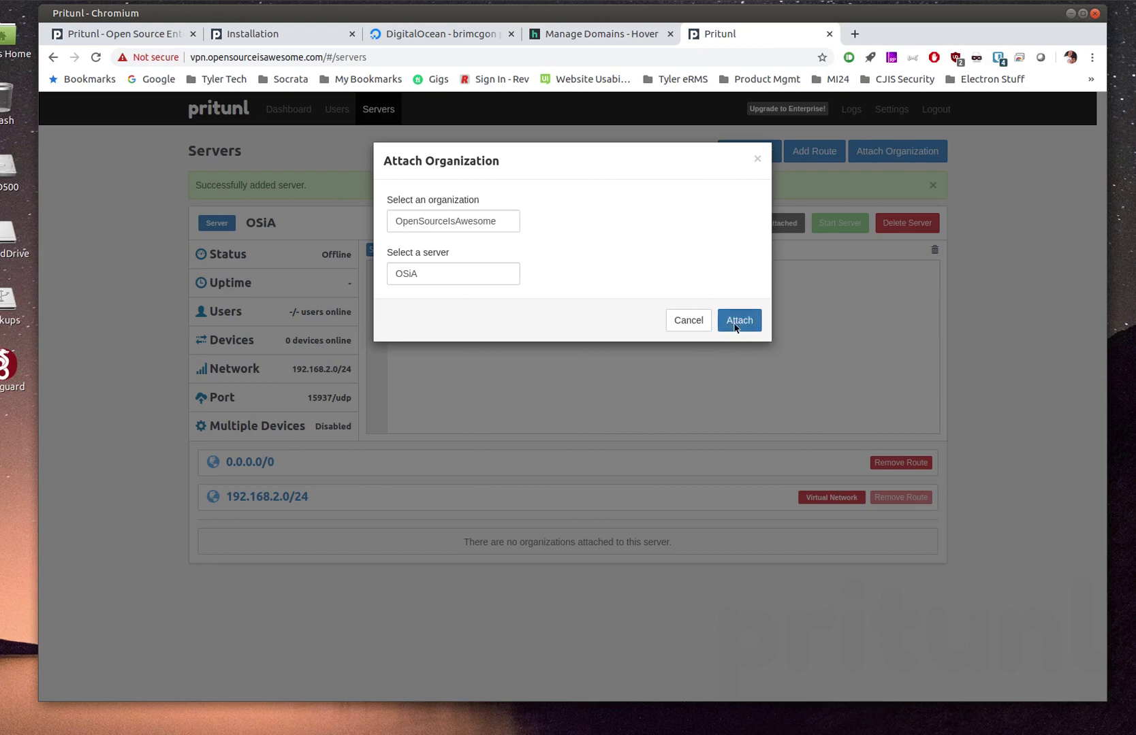
left_click(736, 321)
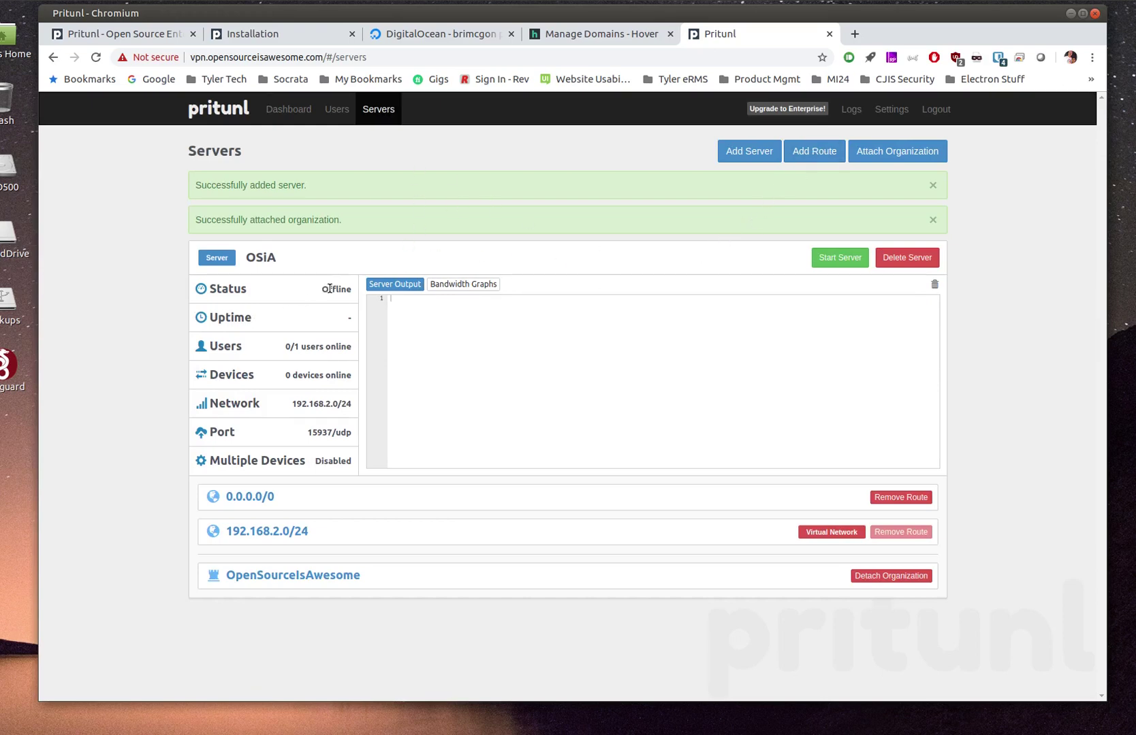
left_click(834, 258)
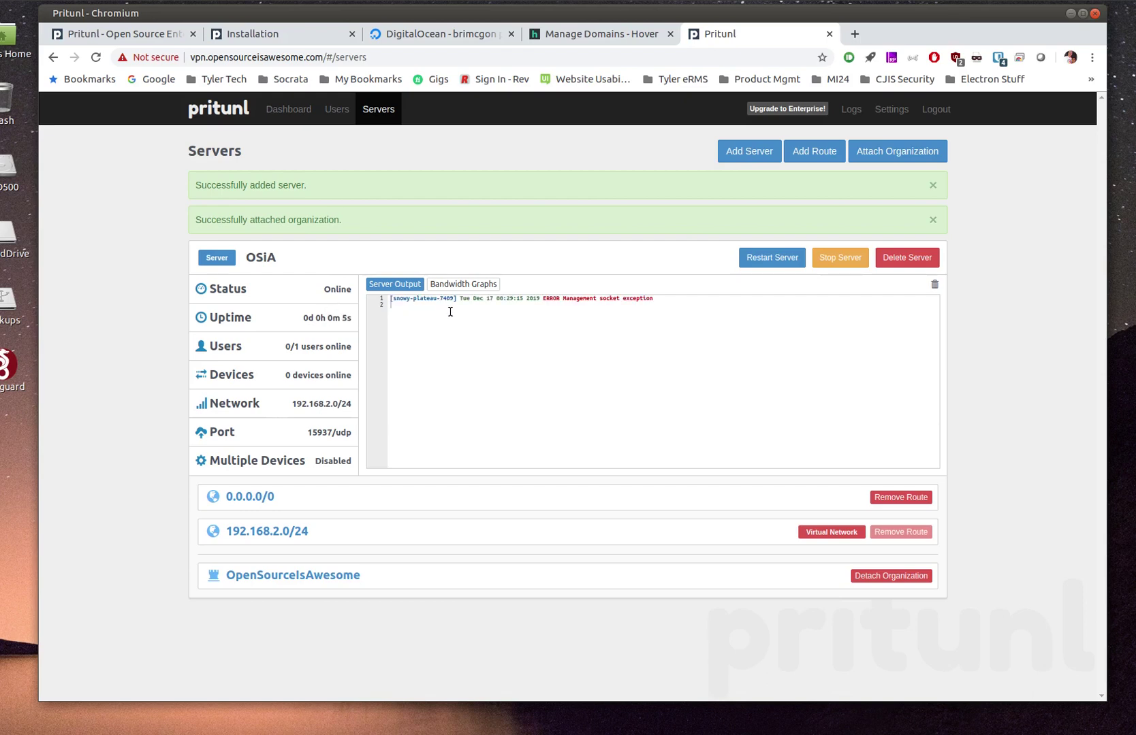
left_click(455, 285)
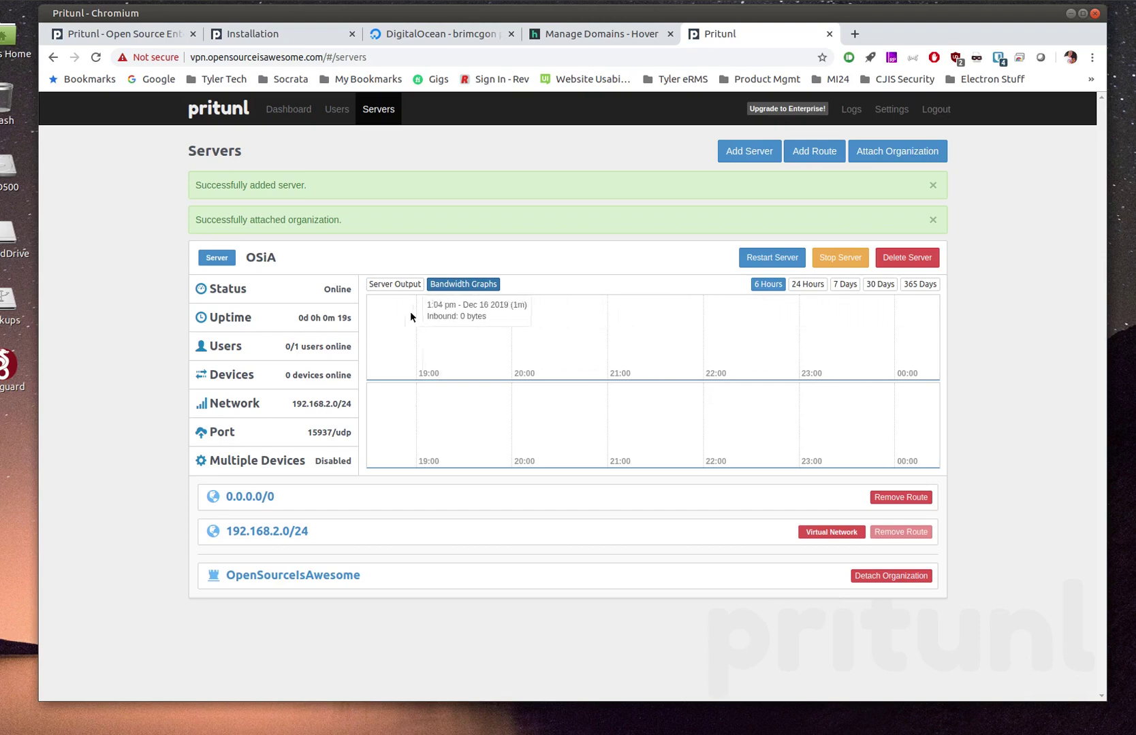
left_click(395, 284)
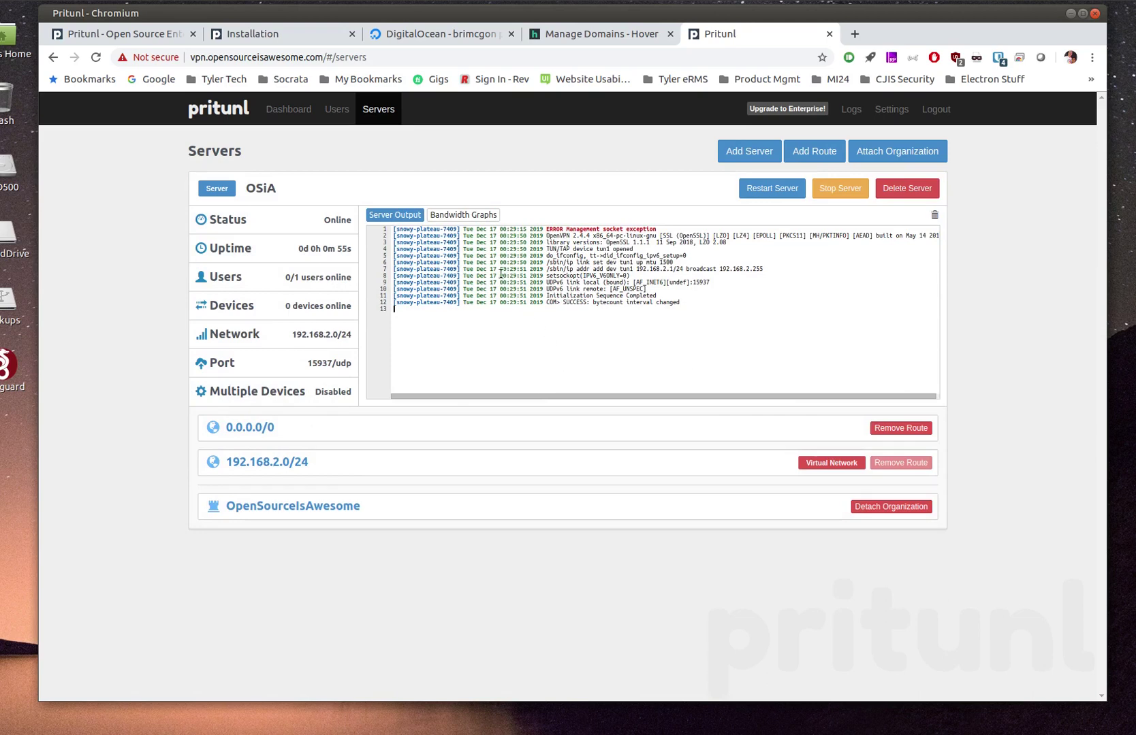
Show the 24-hour temporary profile links for the organization's user from the Users page
left_click(334, 111)
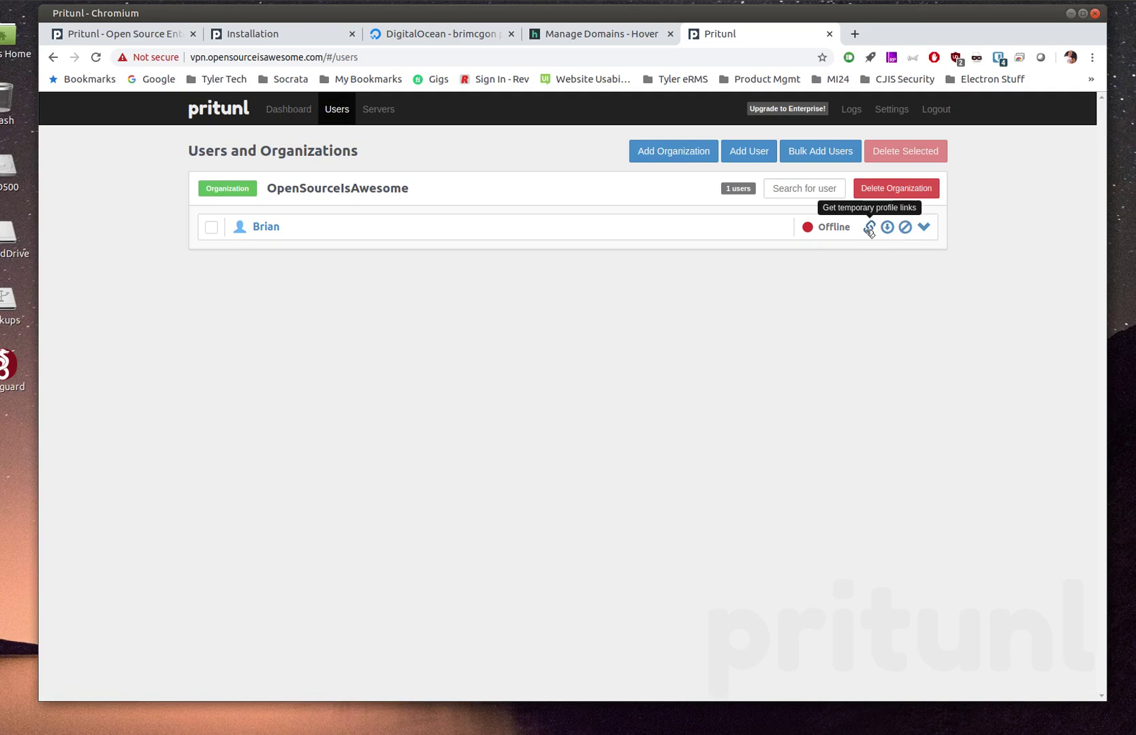
left_click(869, 228)
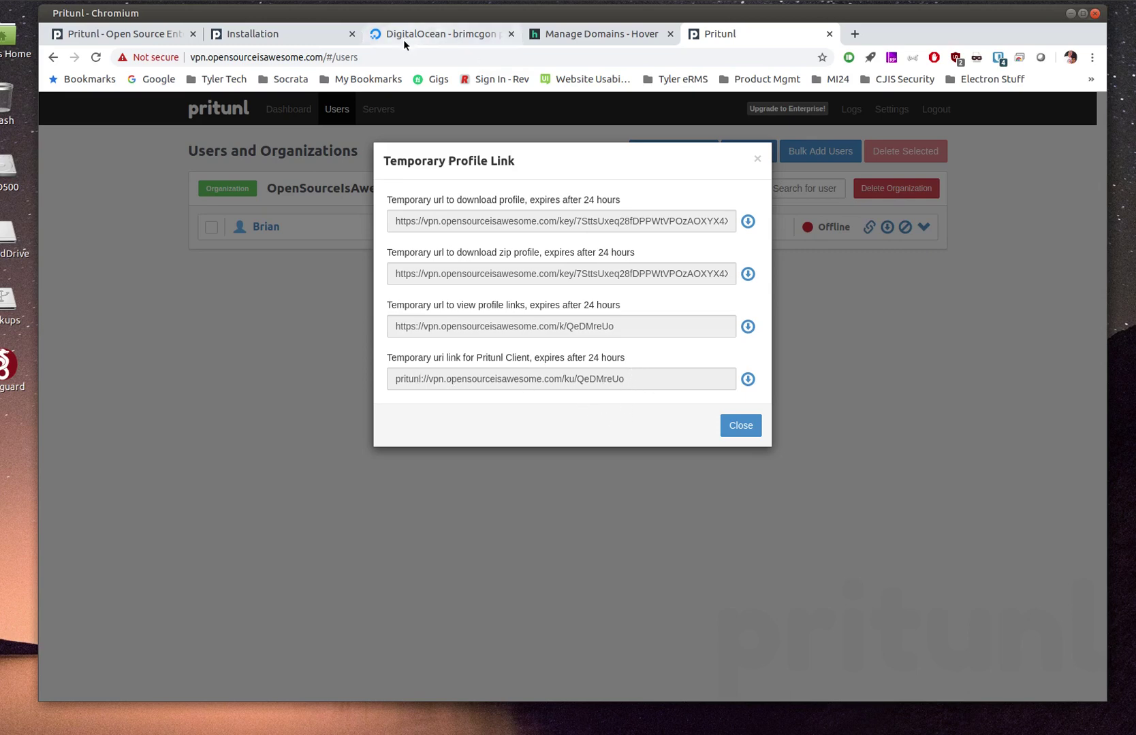
Search Google for 'pritunl client download' in a new tab and open client.pritunl.com
left_click(855, 36)
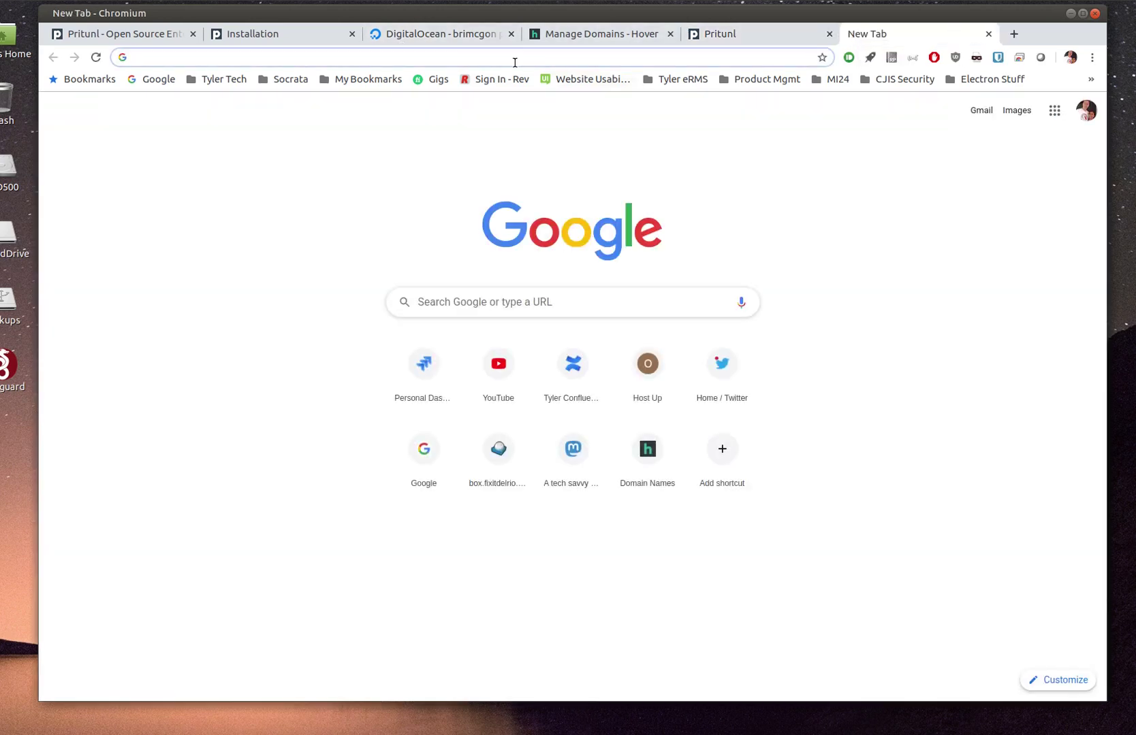
type("pritunl")
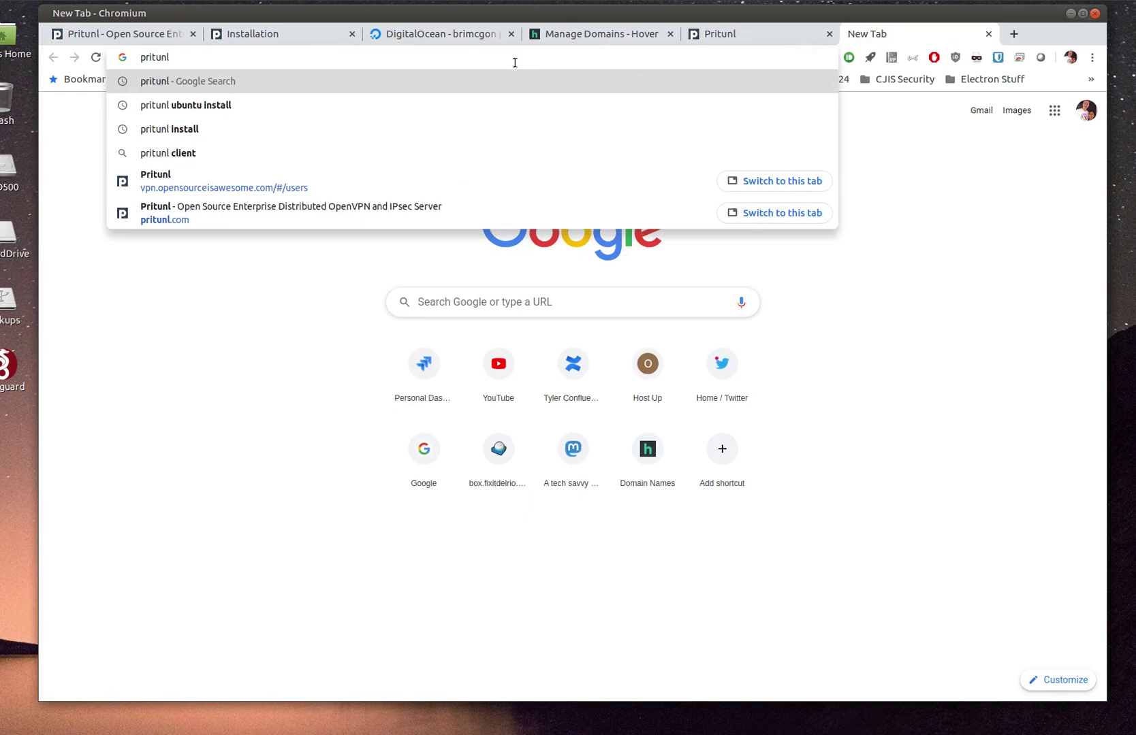
type(" client downl")
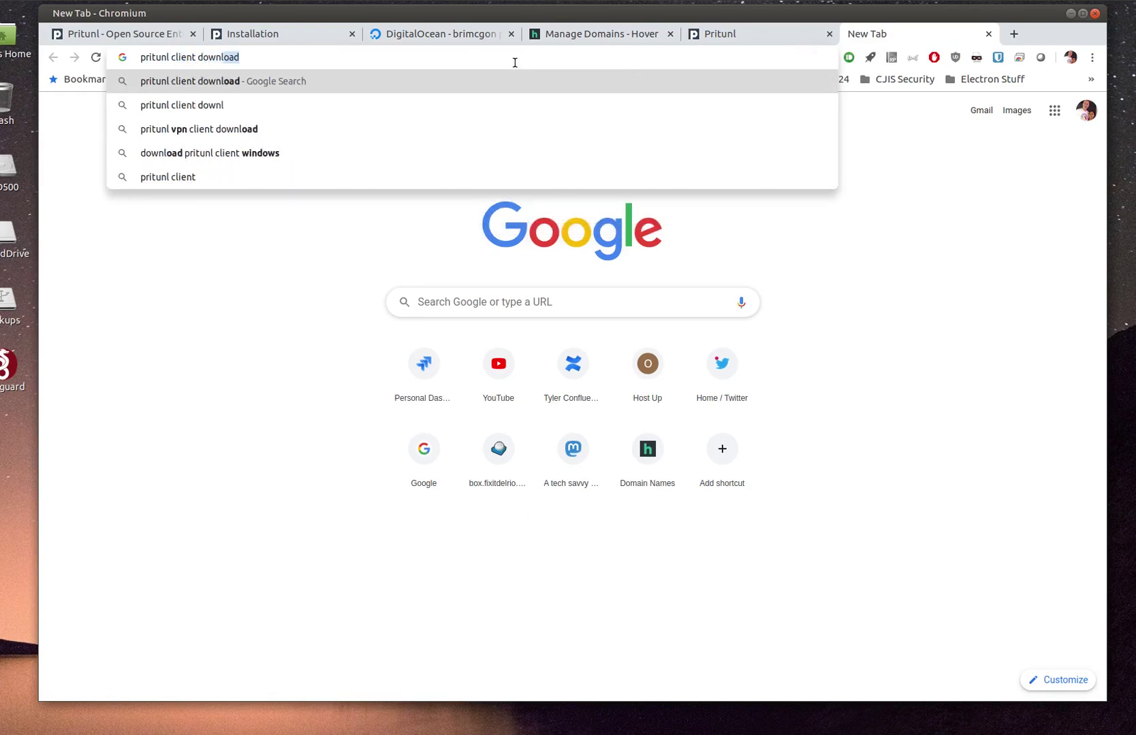
key("Return")
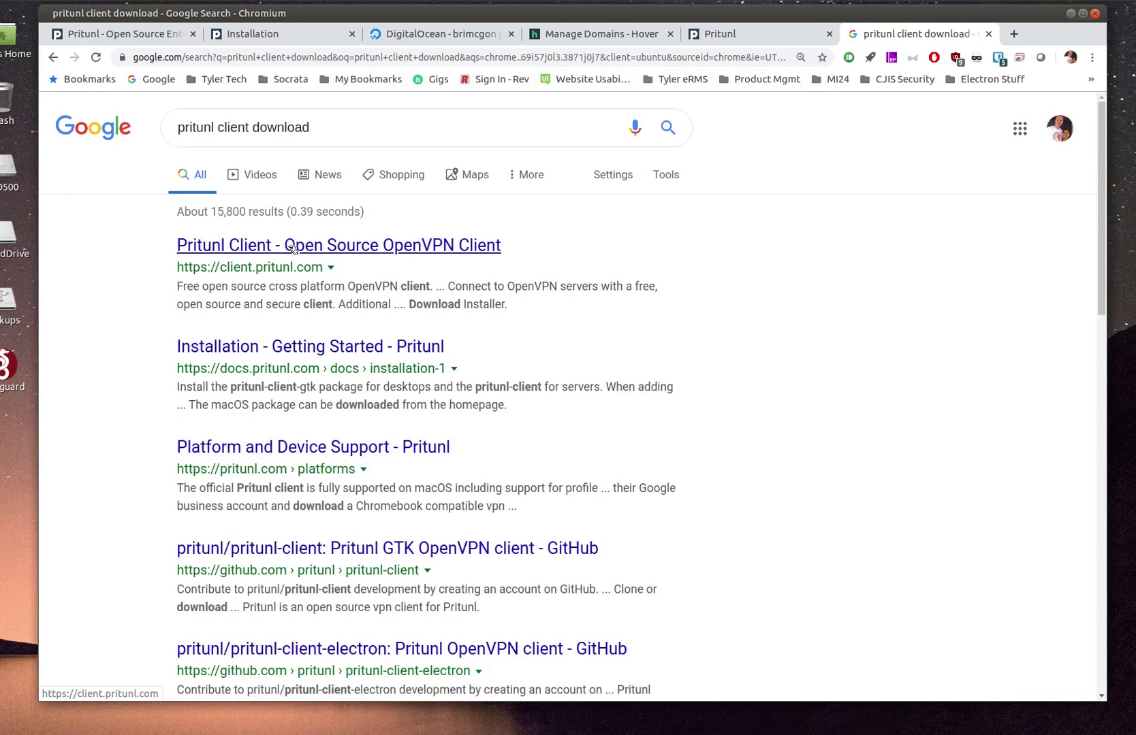
left_click(293, 248)
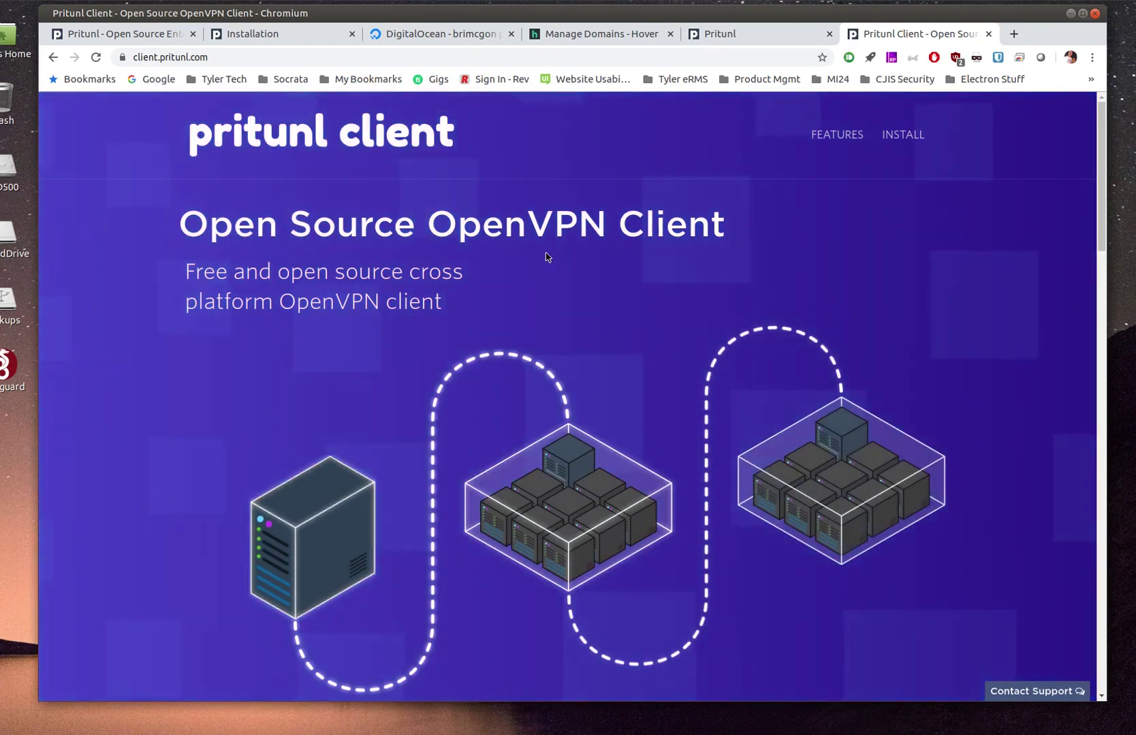
Show the client's Ubuntu 19.10 install commands and select the repository setup lines
left_click(903, 134)
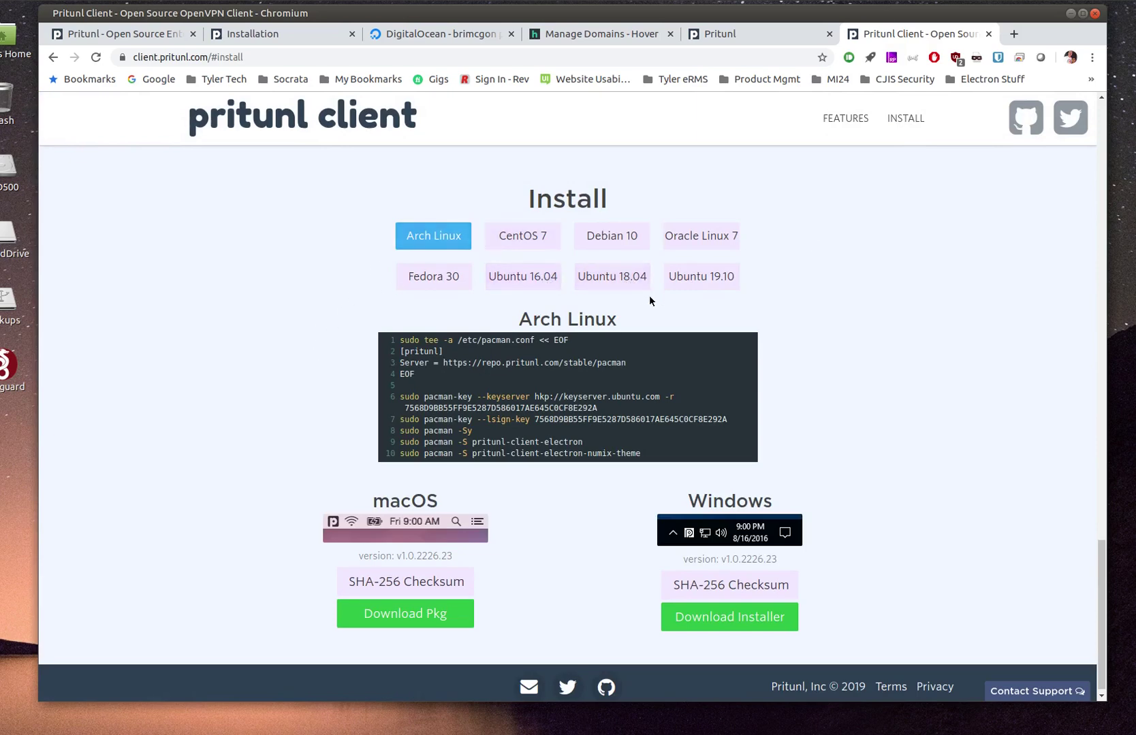
left_click(629, 288)
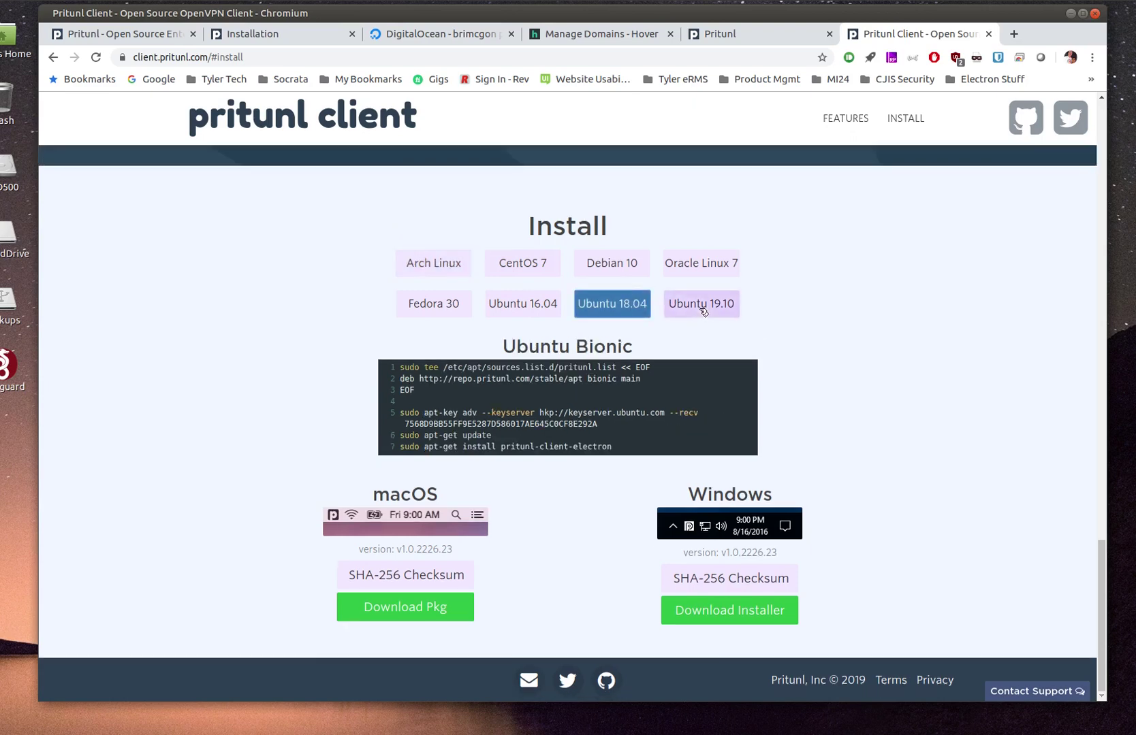
left_click(676, 305)
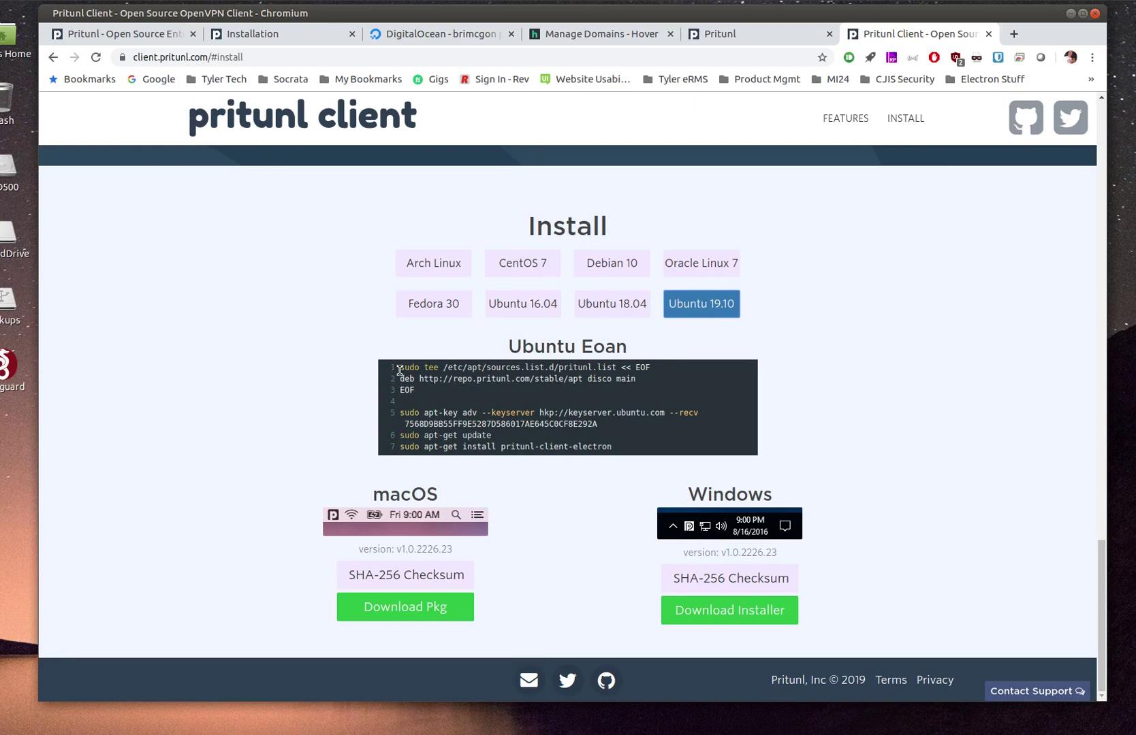
left_click_drag(399, 369, 627, 447)
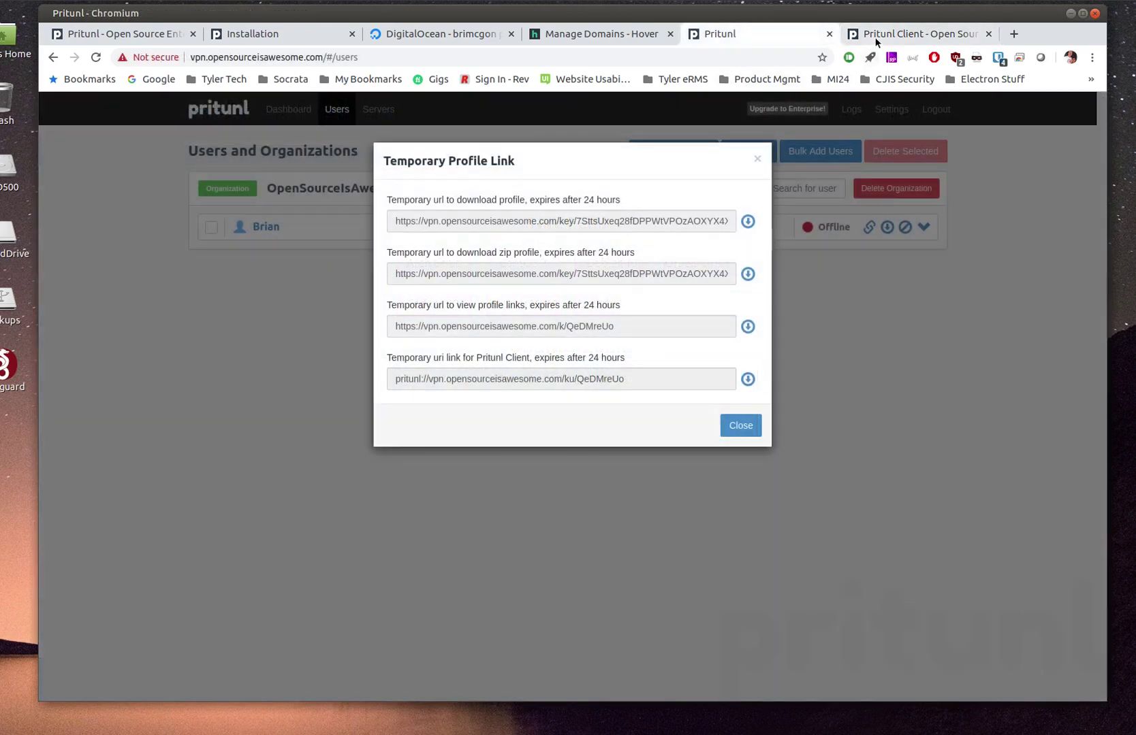
Compare the Ubuntu 18.04 client commands with the installation docs, ending on the client install section
left_click(876, 42)
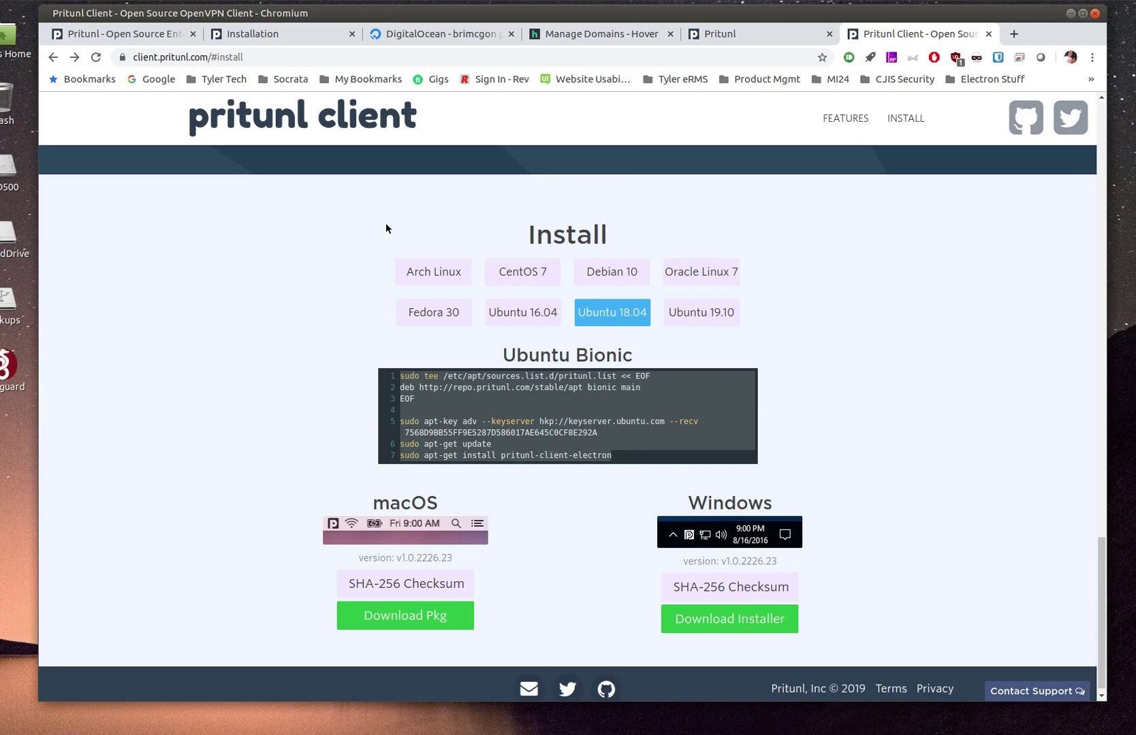
left_click(325, 40)
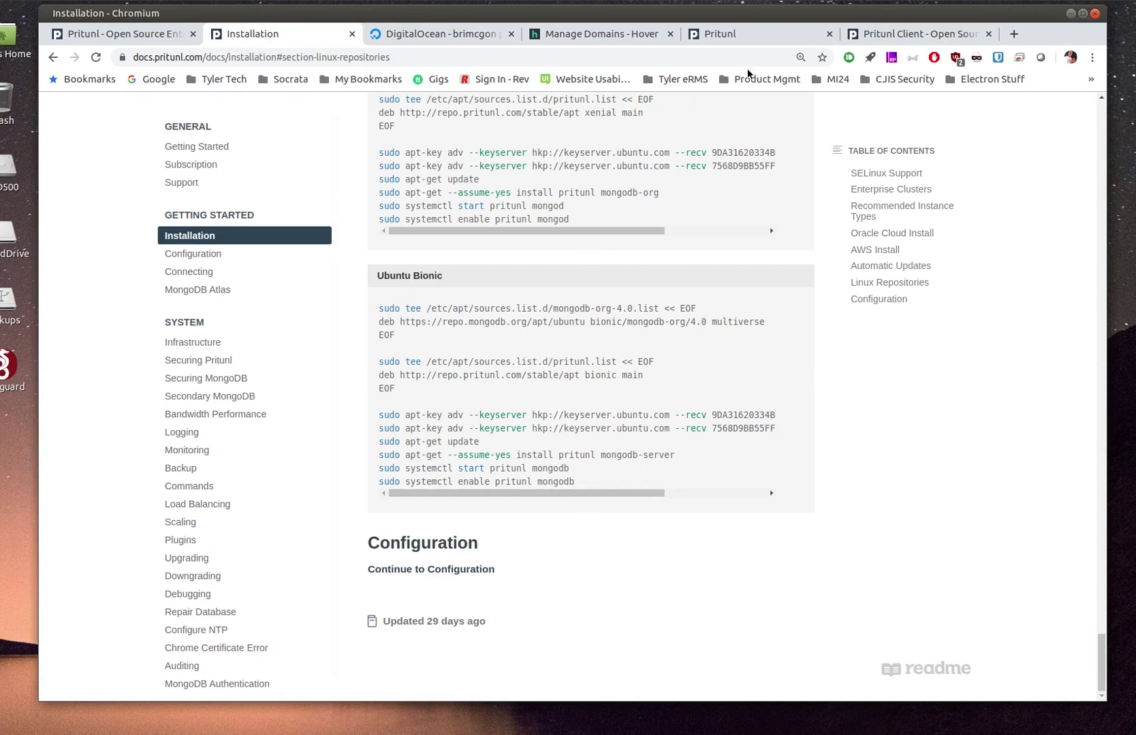
left_click(883, 39)
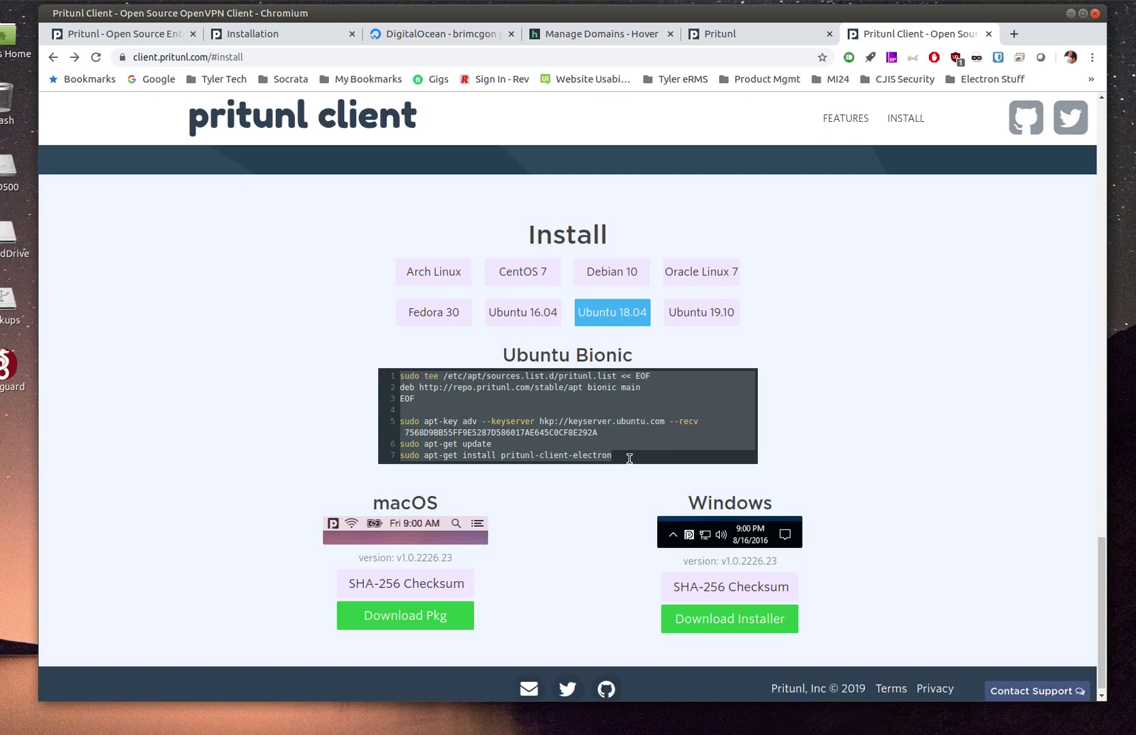
left_click(291, 32)
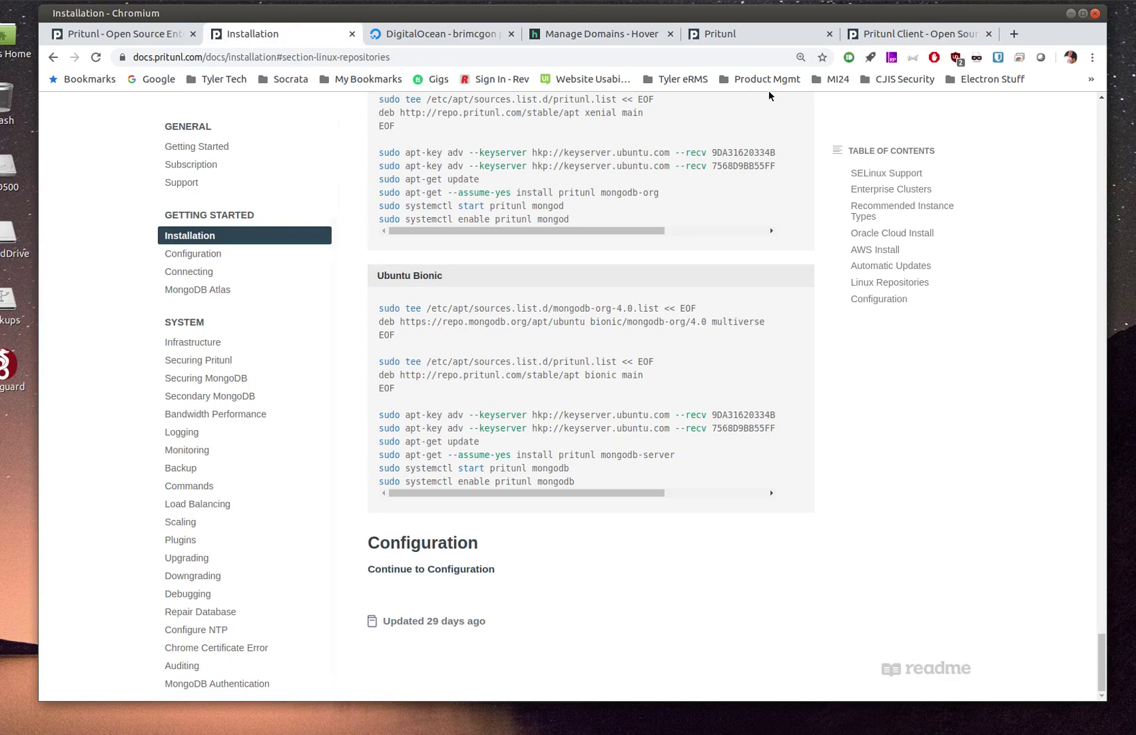
left_click(878, 34)
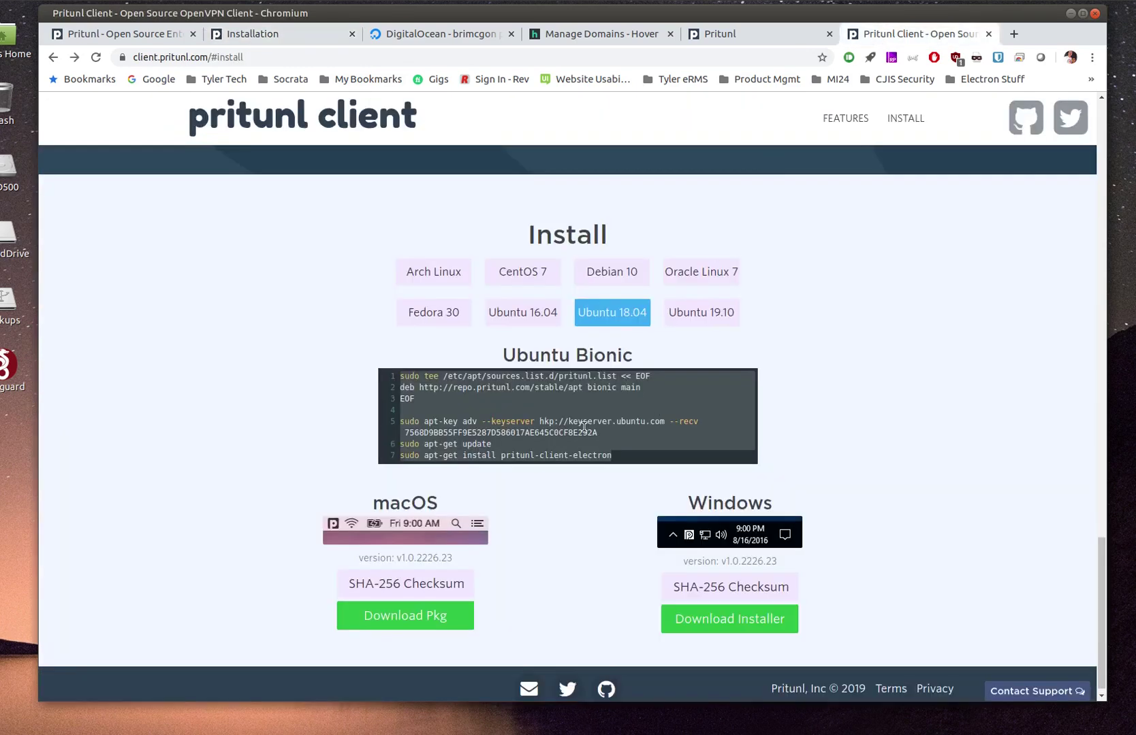